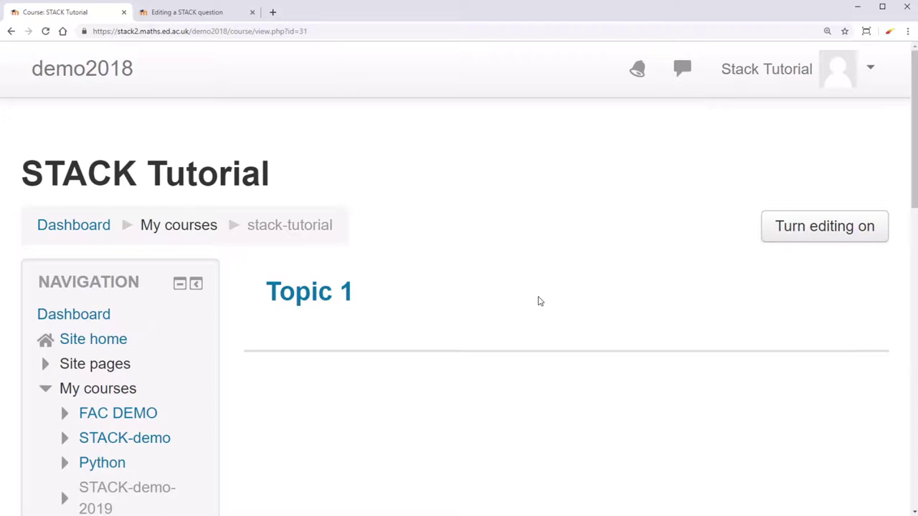
- Go from the course question bank to its Export questions to file page
scroll(276, 362, "down", 10)
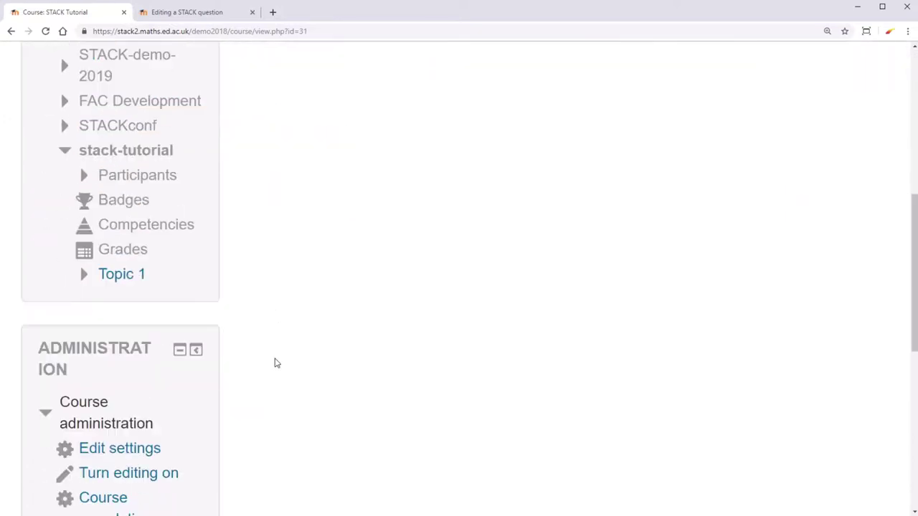
scroll(276, 362, "down", 2)
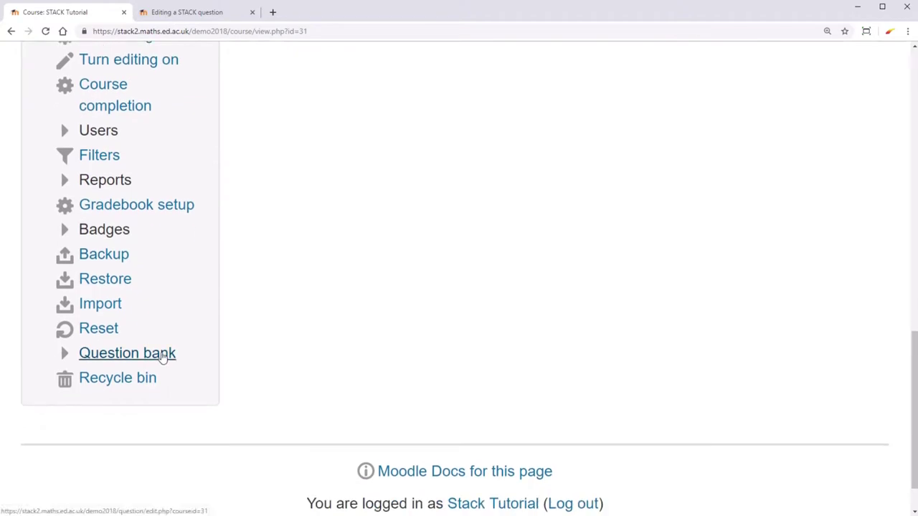
left_click(163, 355)
scroll(228, 401, "down", 10)
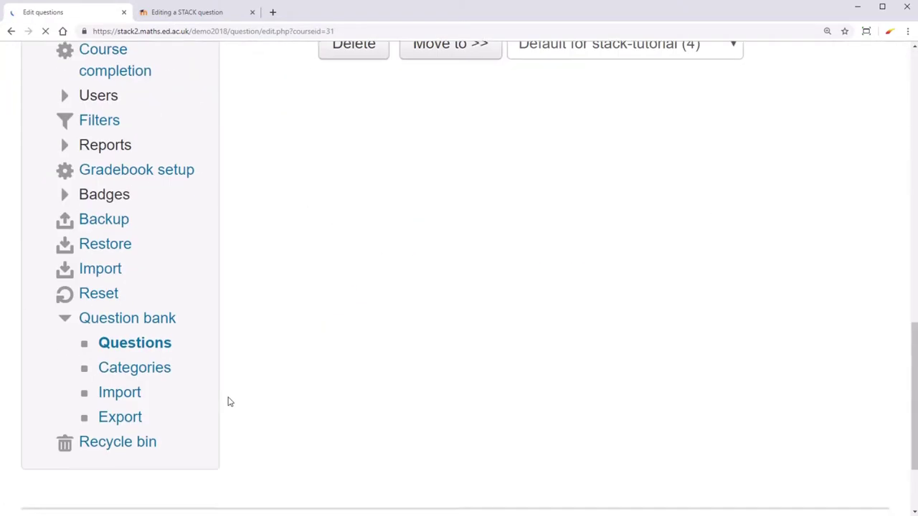
left_click(133, 338)
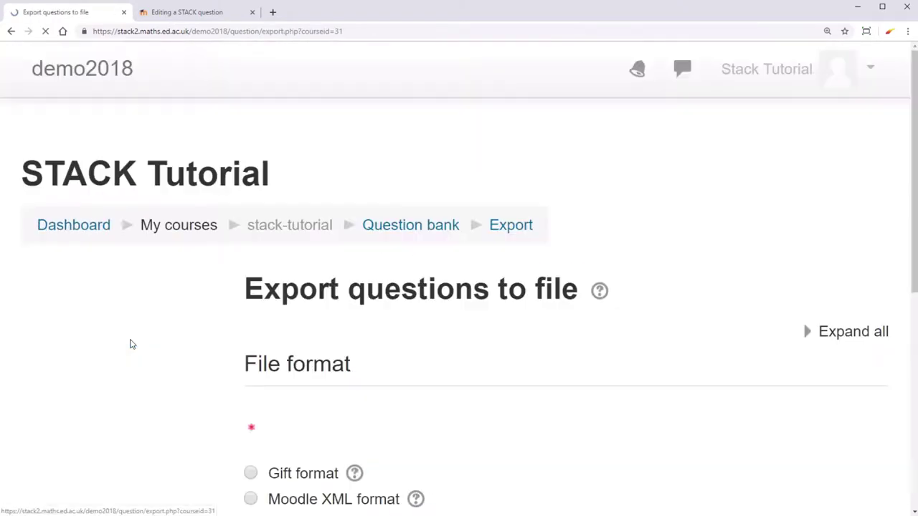
- Export the Default for stack-tutorial (4) category as a Moodle XML file
scroll(397, 404, "down", 3)
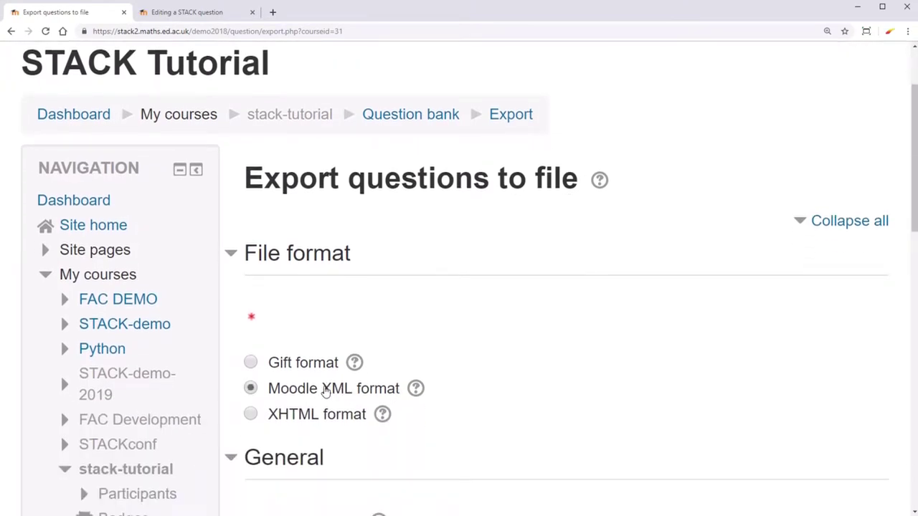
scroll(325, 391, "down", 3)
left_click(418, 341)
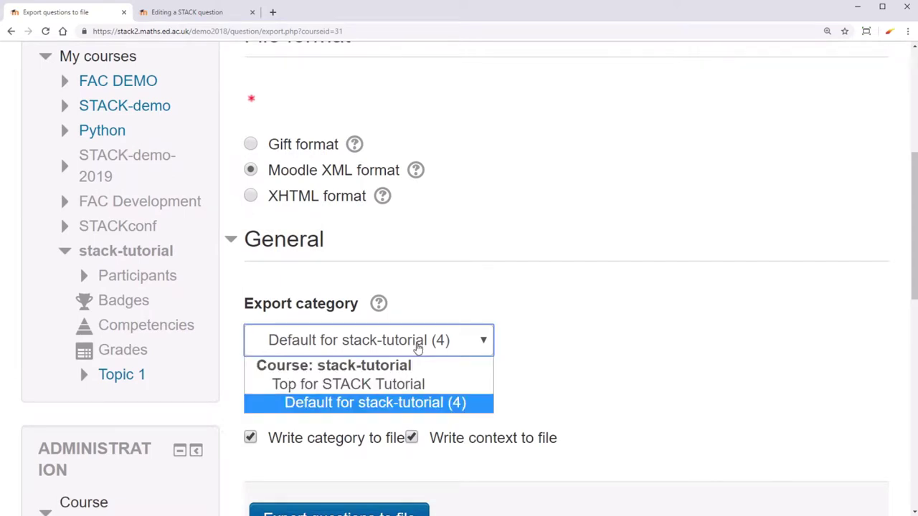
left_click(418, 341)
scroll(418, 349, "down", 2)
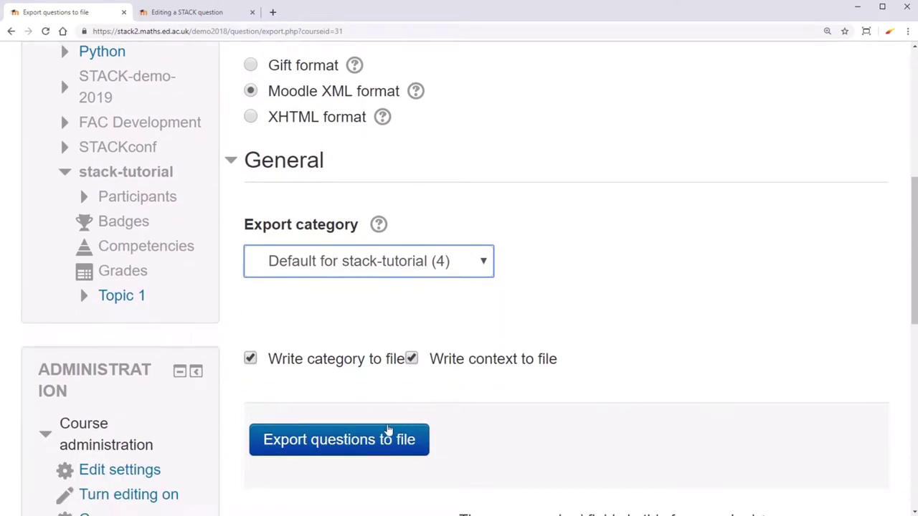
left_click(381, 443)
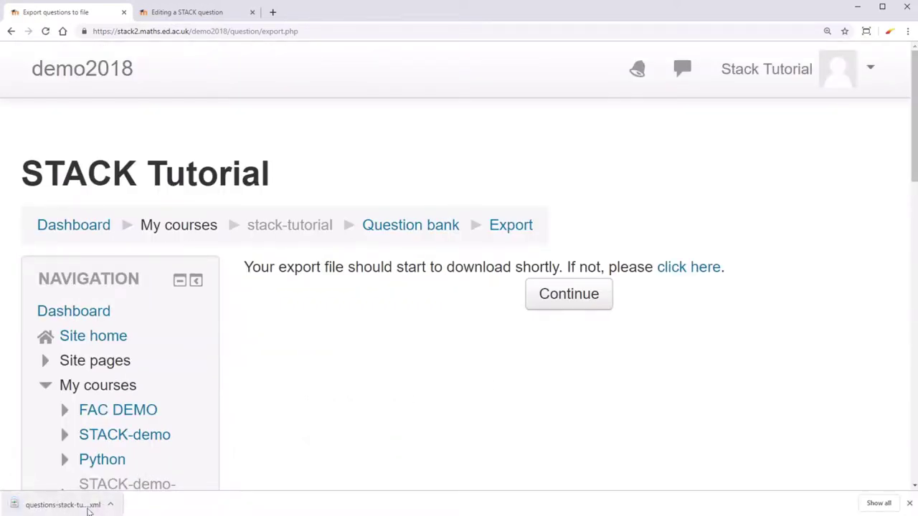
- Drop the downloaded XML file into the Import questions page's file area
scroll(282, 441, "down", 2)
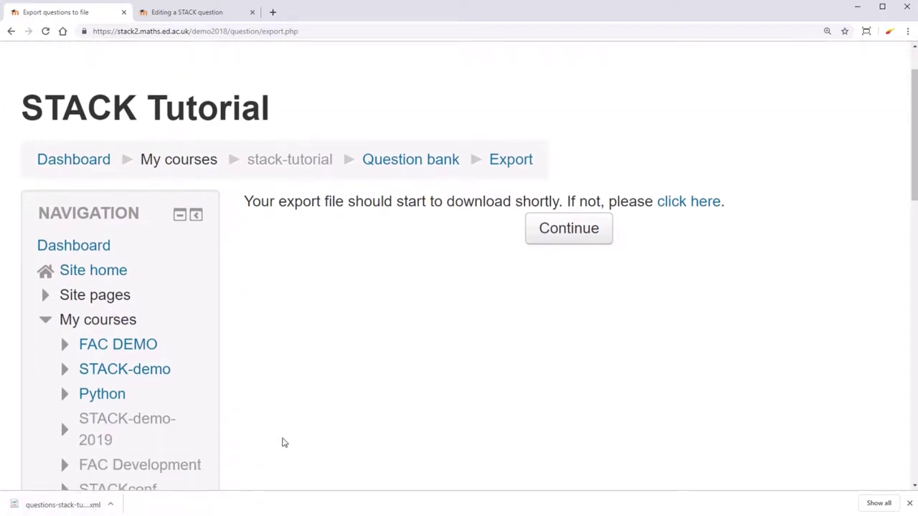
scroll(283, 443, "down", 12)
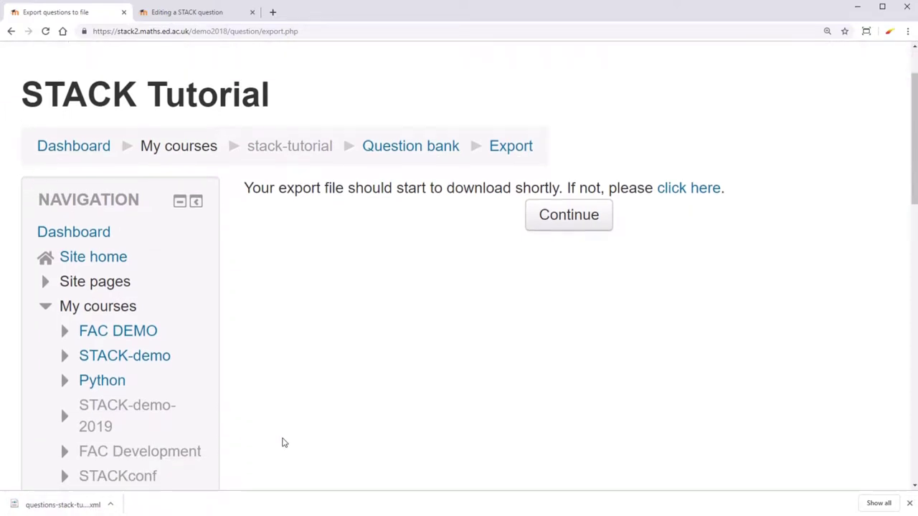
scroll(283, 442, "down", 1)
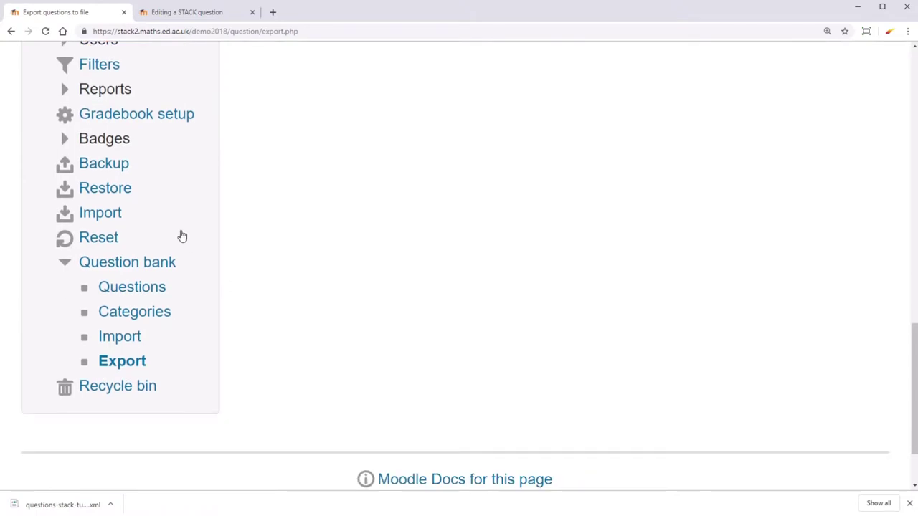
left_click(127, 343)
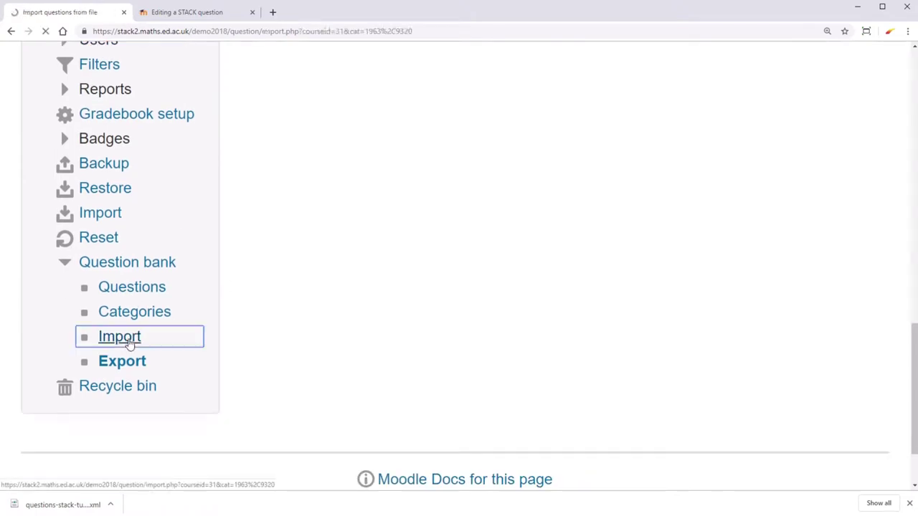
scroll(379, 400, "down", 5)
scroll(379, 399, "down", 1)
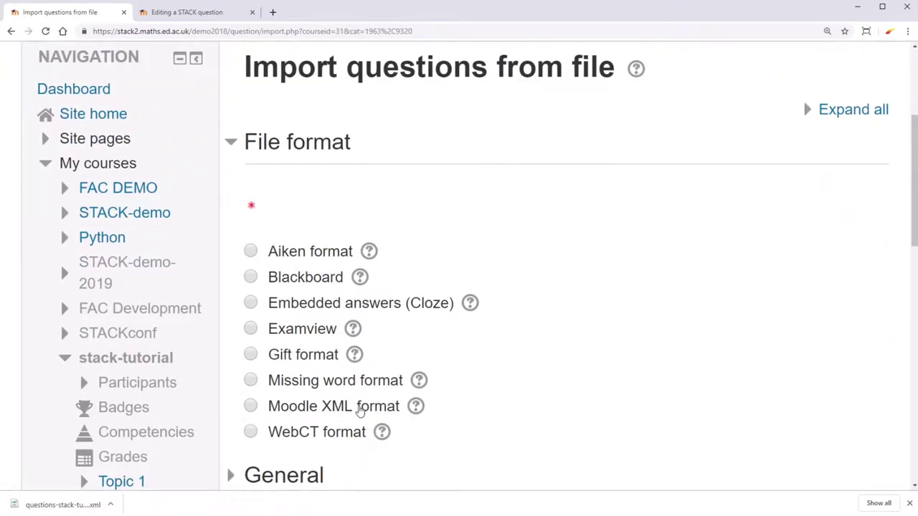
scroll(358, 410, "down", 5)
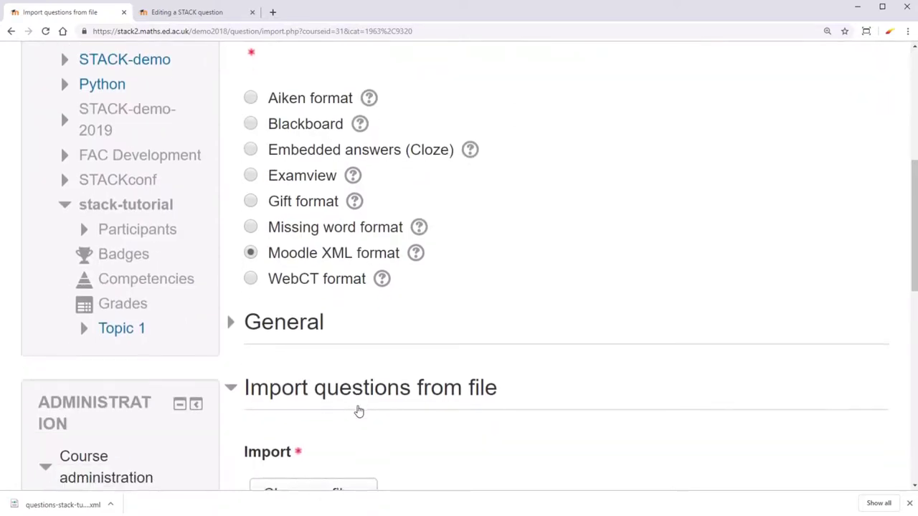
left_click_drag(61, 504, 496, 386)
- Import the questions from the XML file and continue back to the question bank
scroll(496, 386, "down", 1)
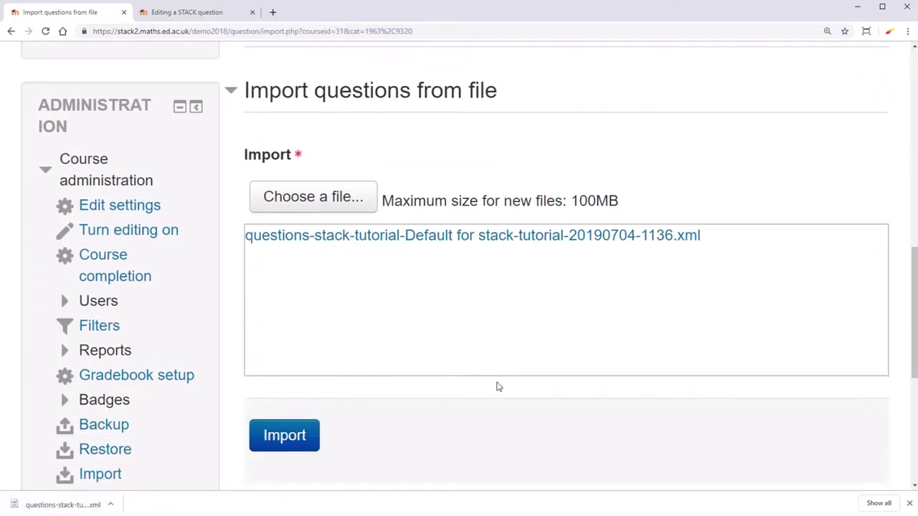
left_click(316, 433)
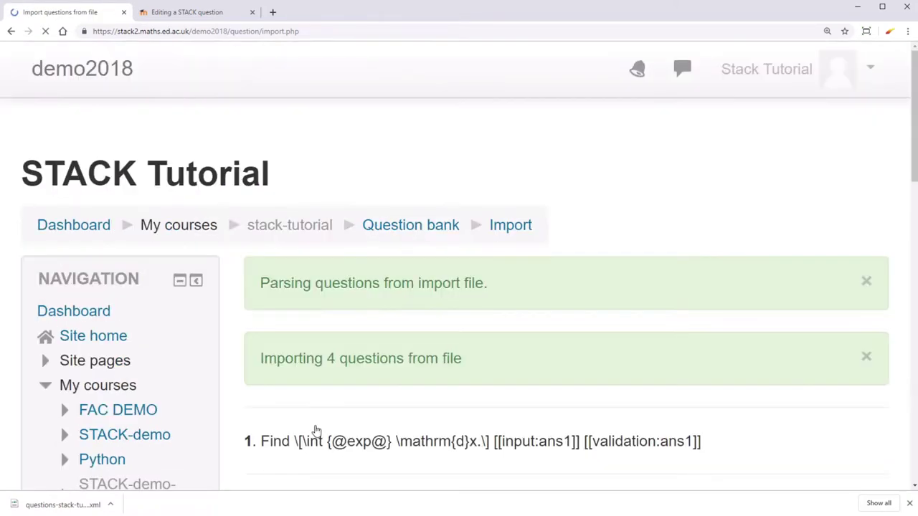
scroll(502, 392, "down", 1)
scroll(502, 393, "down", 4)
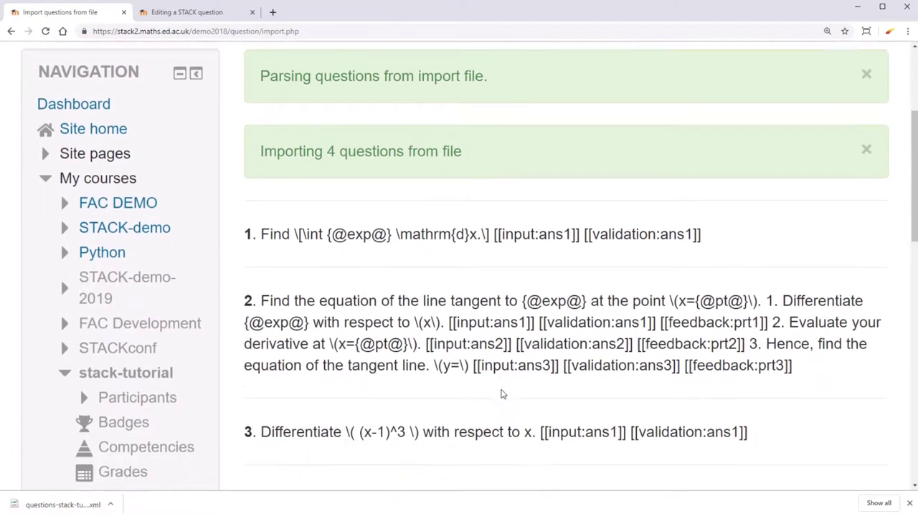
left_click(557, 224)
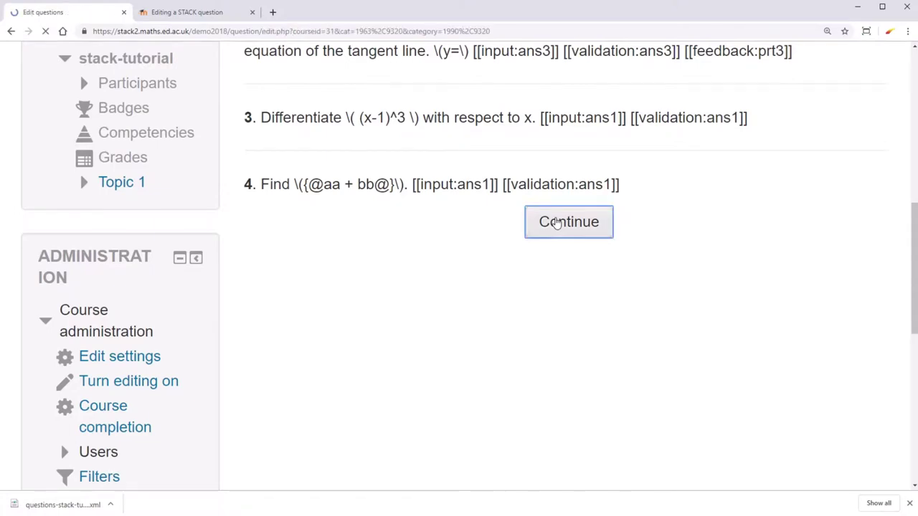
- Open the Integration Example question's tests and deployed variants page
scroll(557, 223, "down", 5)
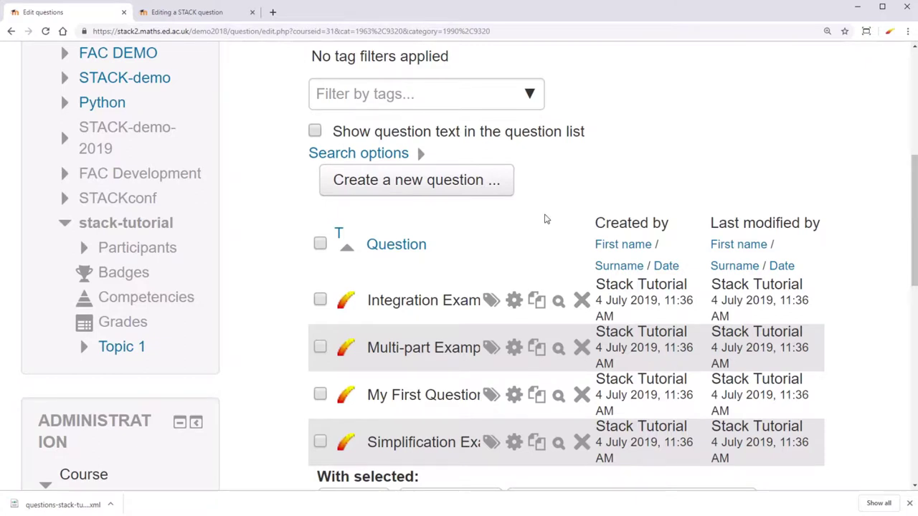
left_click(205, 15)
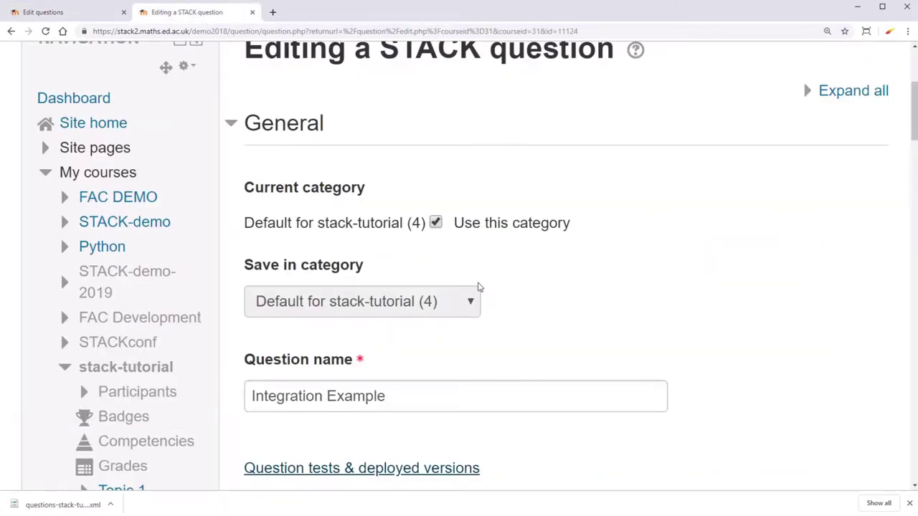
scroll(497, 306, "down", 2)
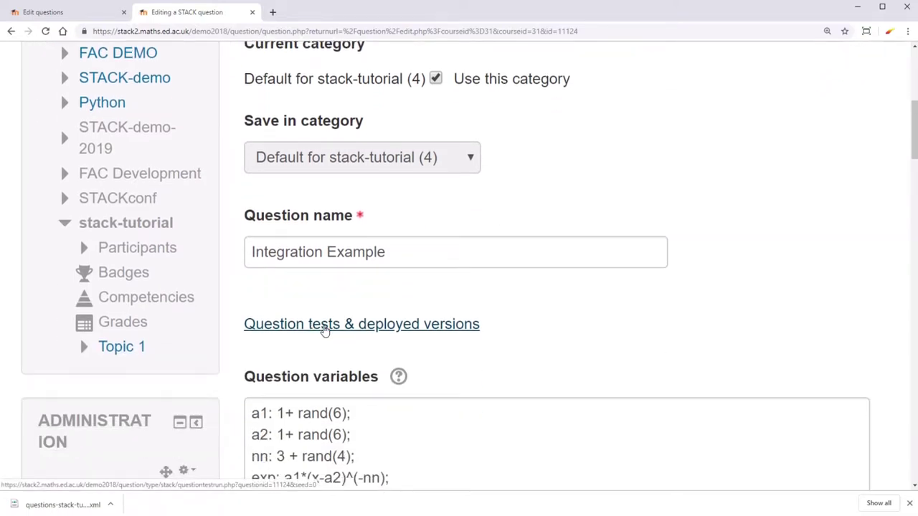
left_click(324, 327)
- Export the Integration Example question alone as its own XML file
scroll(324, 330, "down", 10)
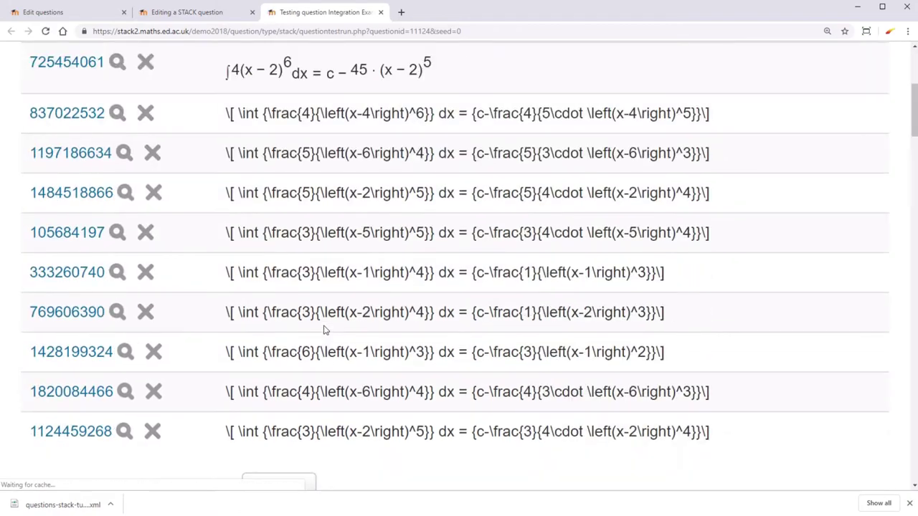
scroll(324, 327, "down", 15)
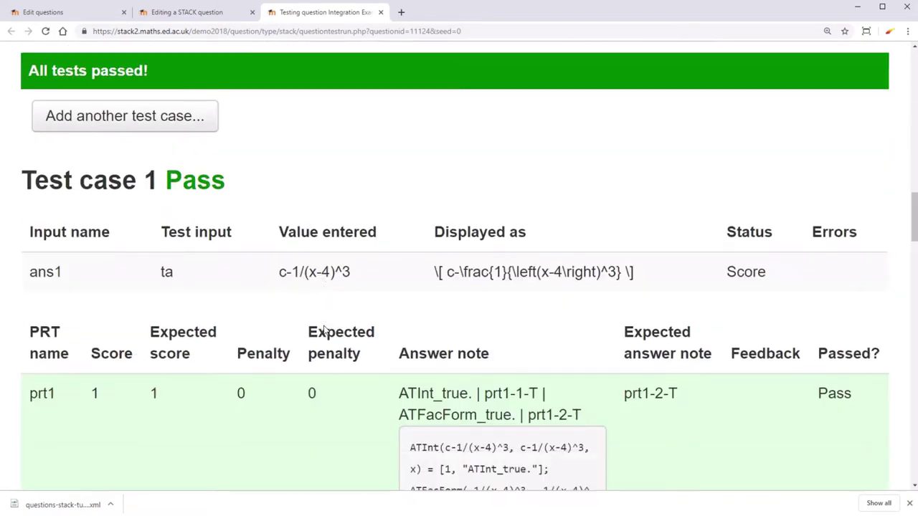
scroll(324, 328, "down", 5)
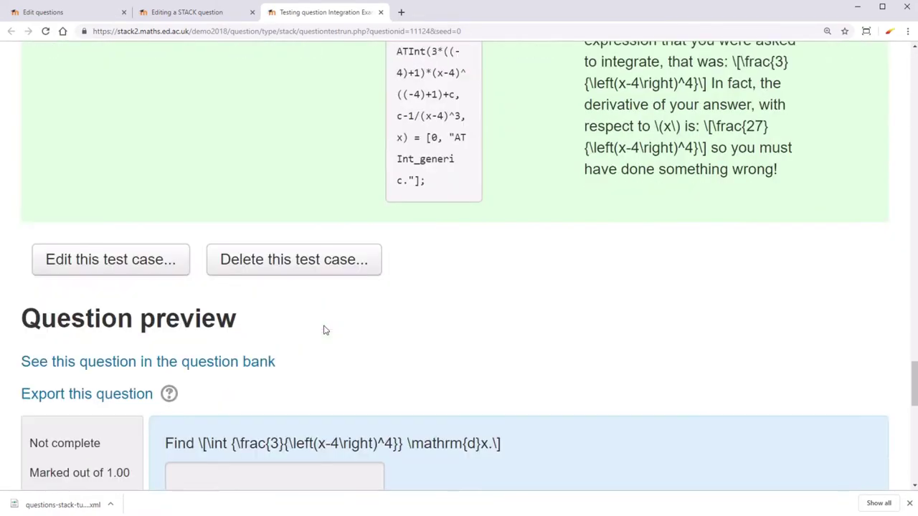
left_click(113, 403)
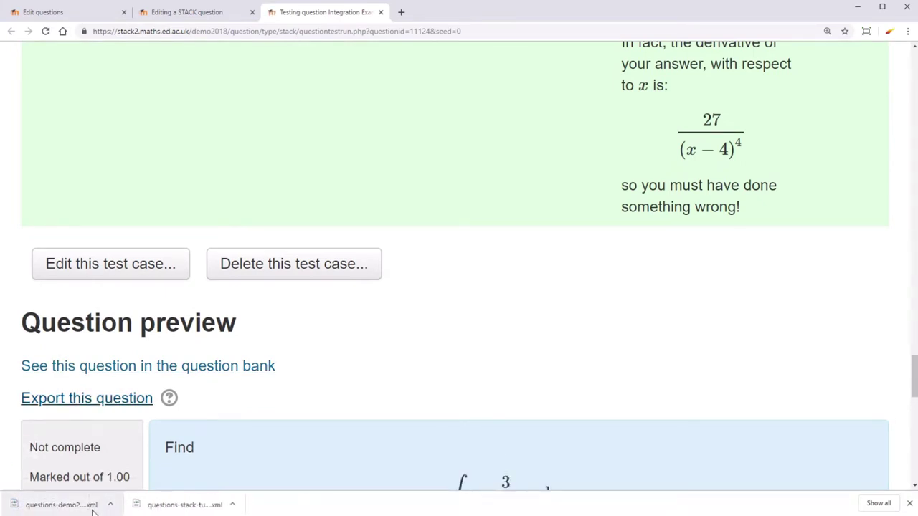
left_click(188, 15)
- Turn editing on for the stack-tutorial course page
scroll(386, 297, "up", 3)
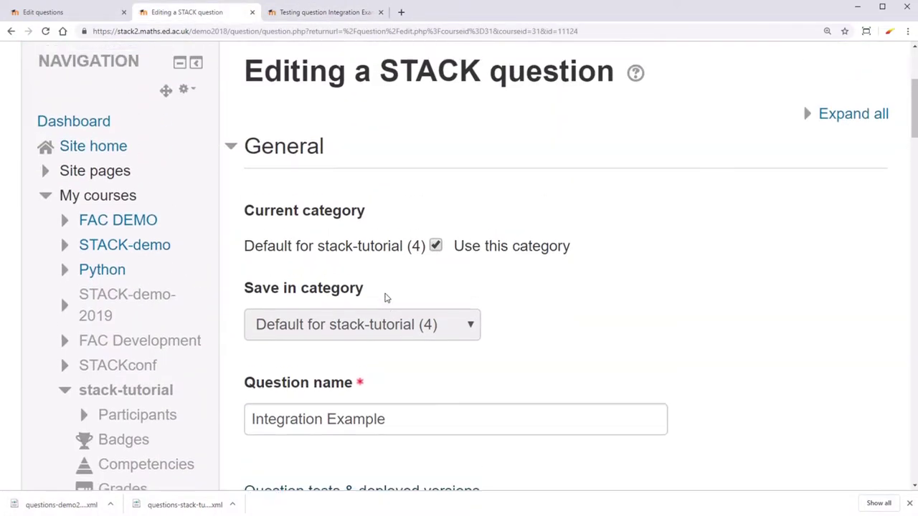
scroll(386, 297, "up", 2)
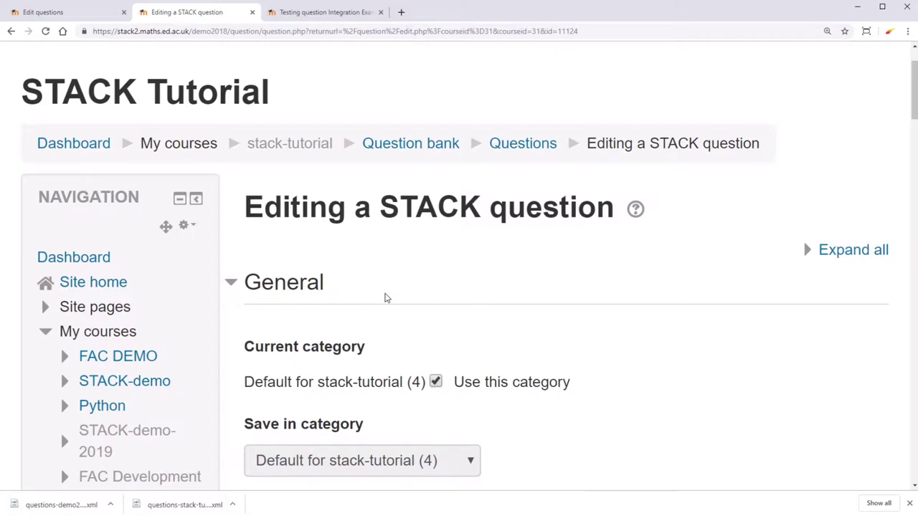
left_click(304, 143)
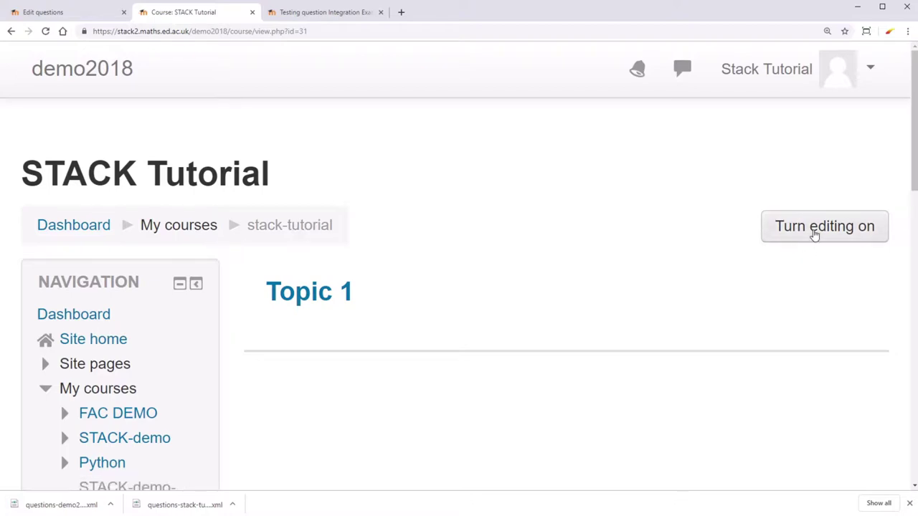
left_click(815, 235)
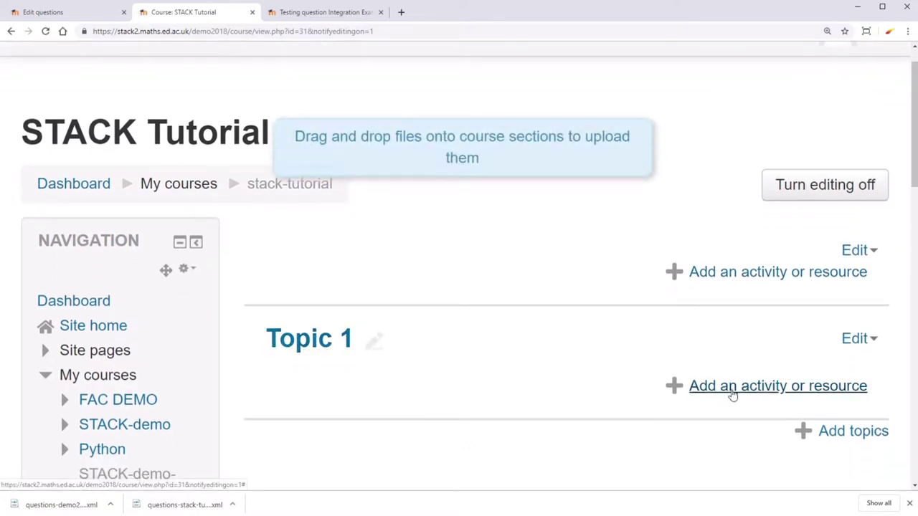
- Add a Quiz activity to Topic 1
left_click(732, 392)
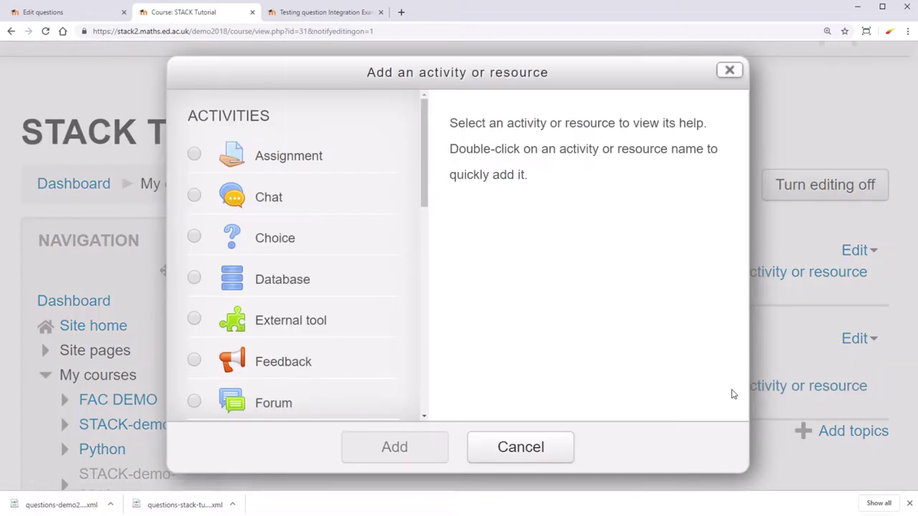
scroll(338, 331, "down", 4)
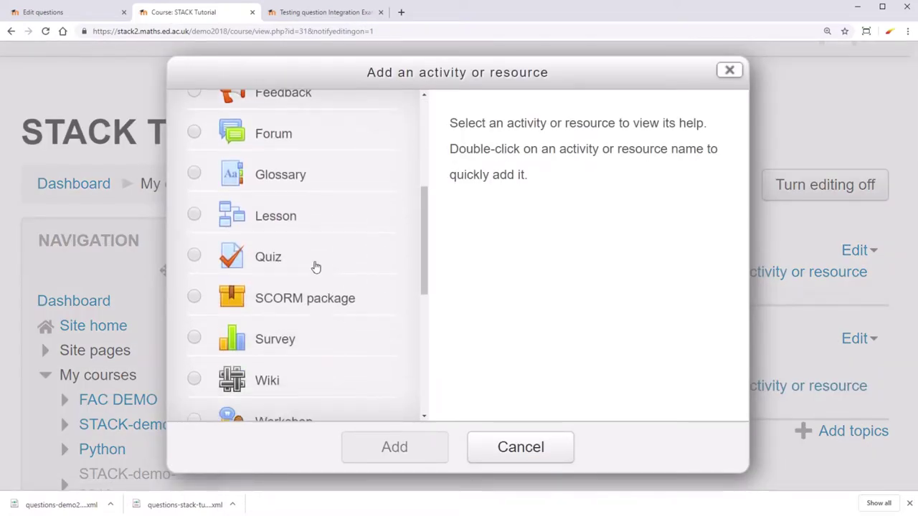
left_click(316, 267)
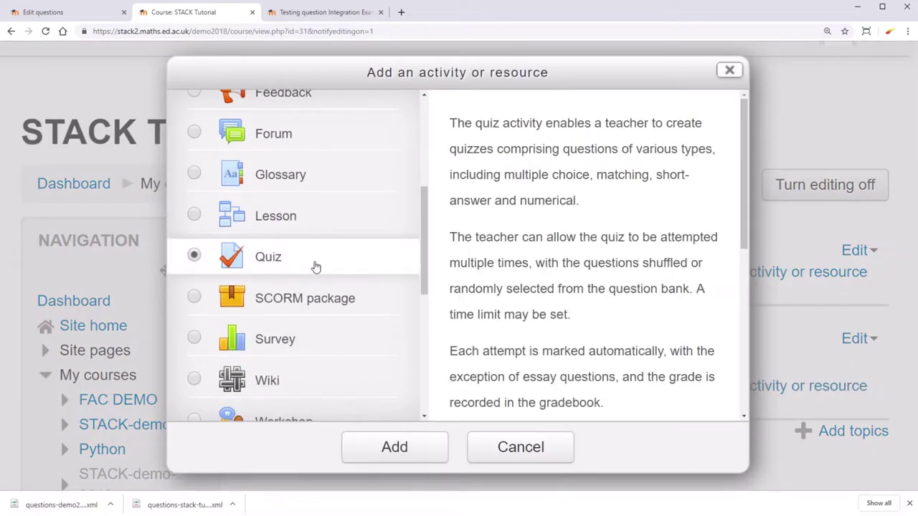
left_click(404, 452)
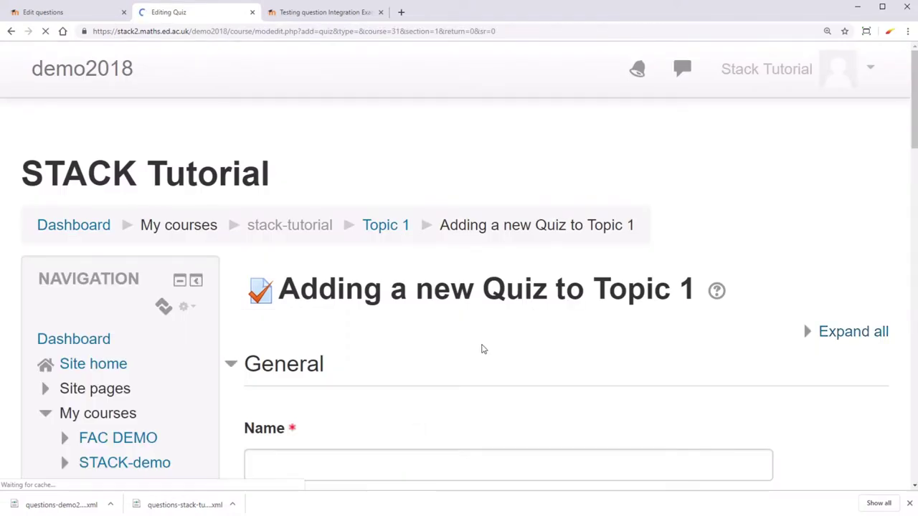
- Name the new quiz 'My first quiz'
scroll(483, 348, "down", 2)
left_click(445, 335)
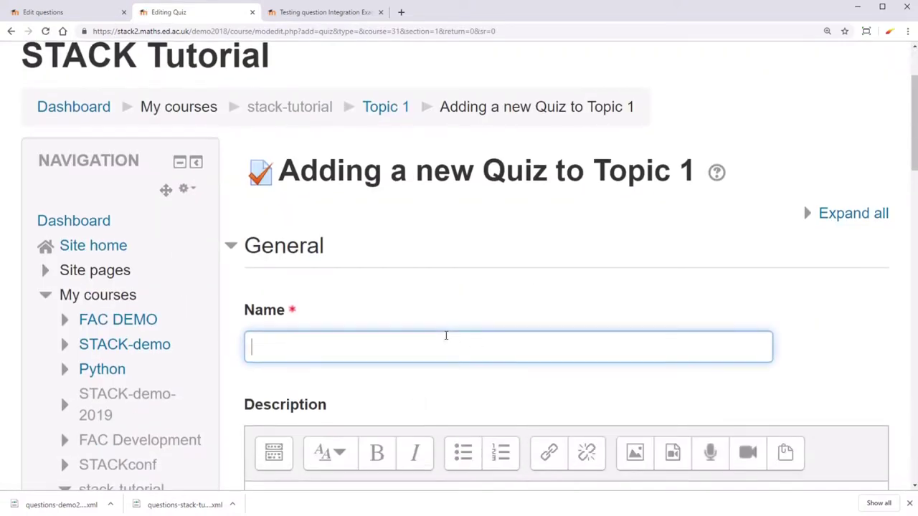
type("My first qu")
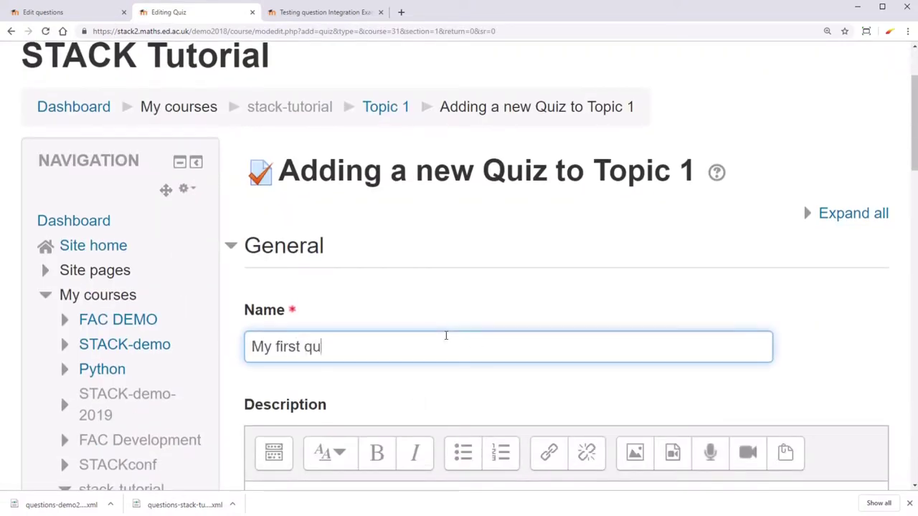
type("iz")
left_click(447, 381)
scroll(446, 381, "down", 1)
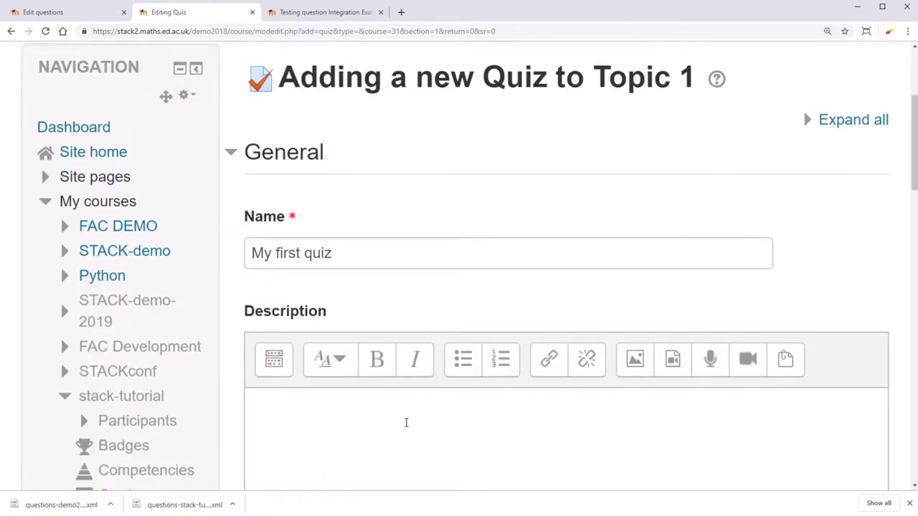
left_click(406, 423)
- Expand Timing and leave the quiz opening date disabled
scroll(407, 409, "down", 1)
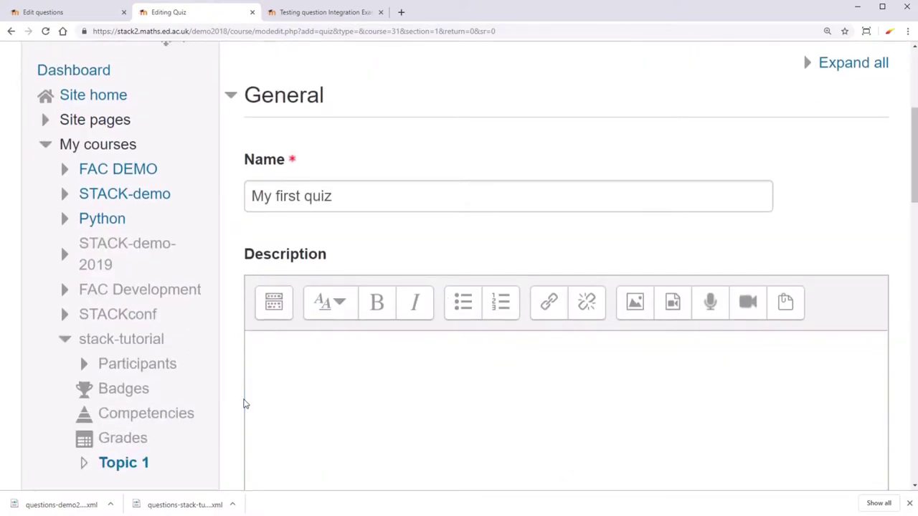
scroll(244, 404, "down", 6)
scroll(244, 403, "down", 1)
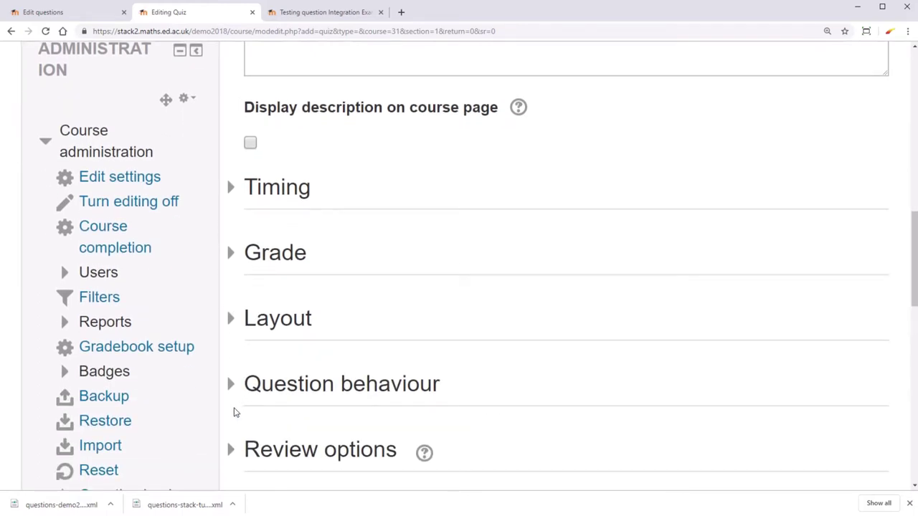
left_click(287, 189)
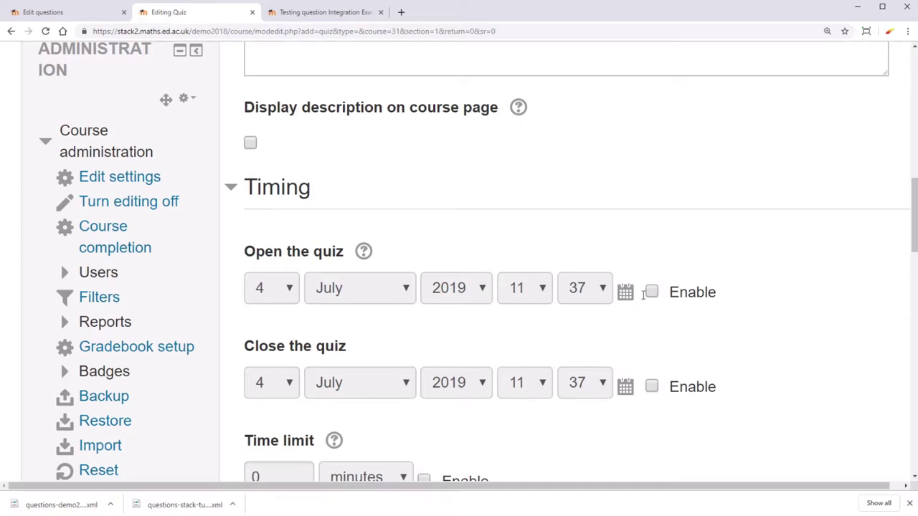
left_click(653, 294)
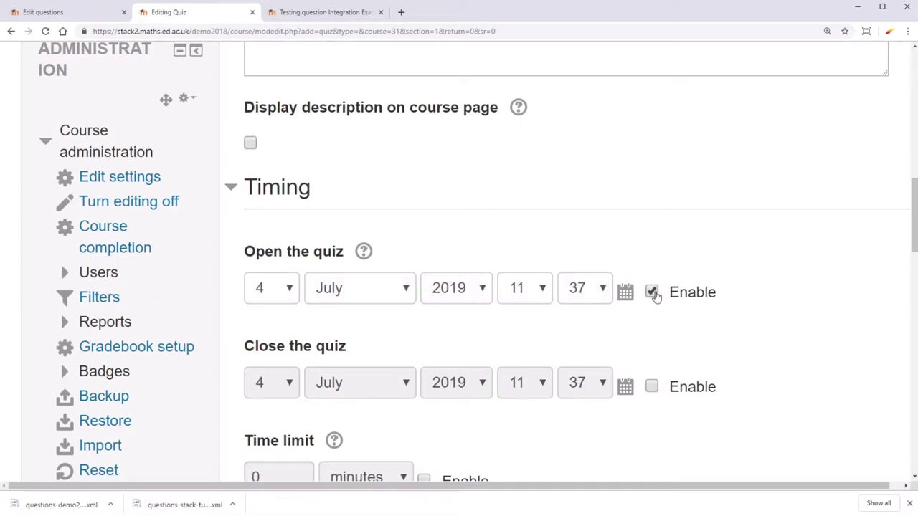
left_click(652, 294)
- Expand the Grade and Question behaviour sections of the quiz form
scroll(654, 297, "down", 1)
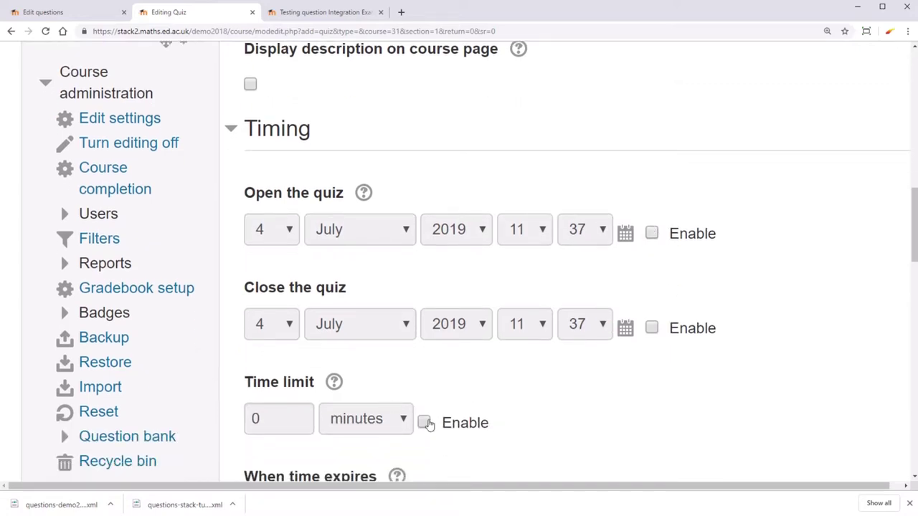
scroll(428, 424, "down", 5)
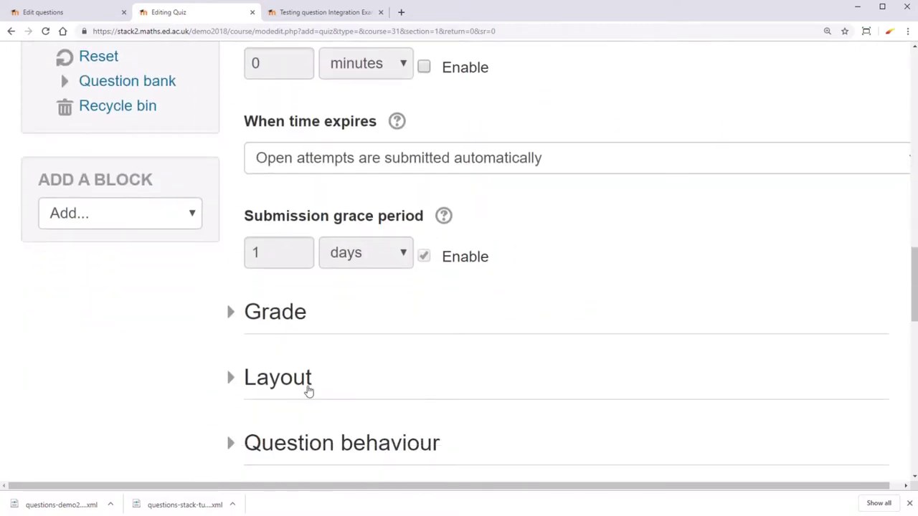
left_click(281, 296)
scroll(282, 297, "down", 2)
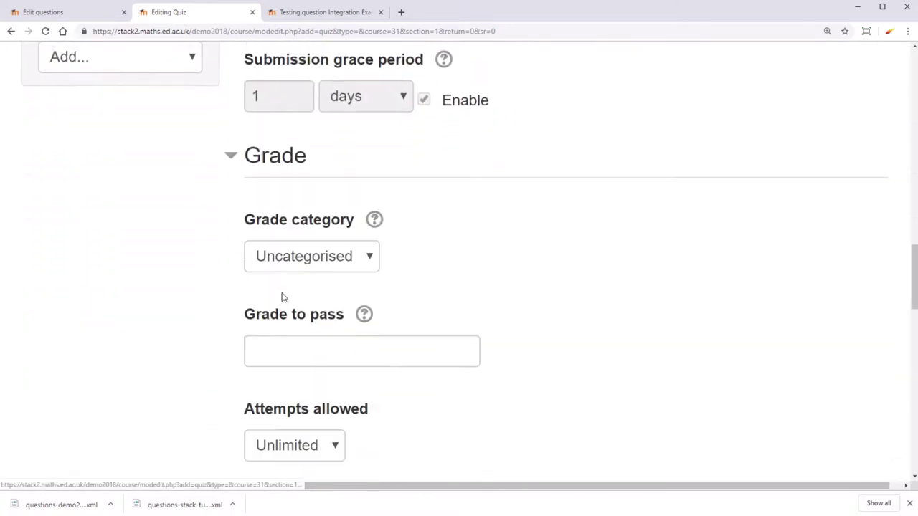
scroll(282, 297, "down", 1)
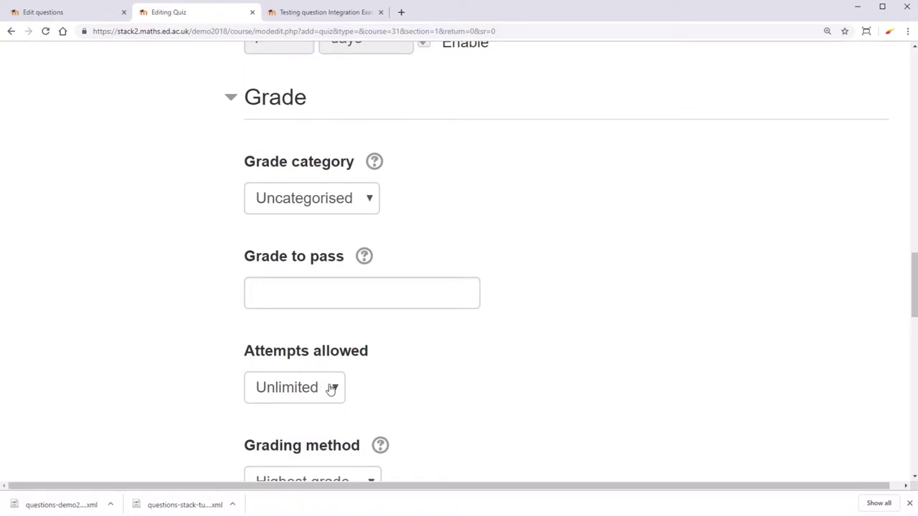
scroll(331, 389, "down", 4)
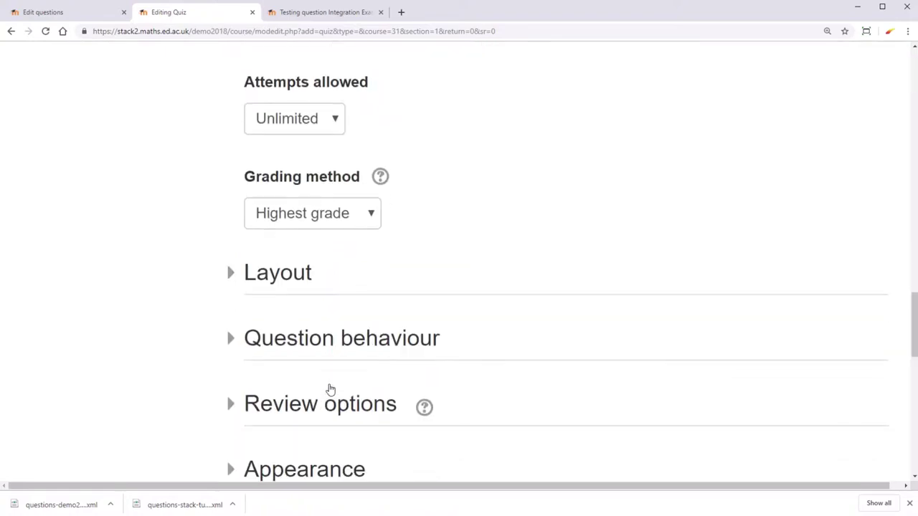
left_click(355, 320)
scroll(355, 316, "down", 3)
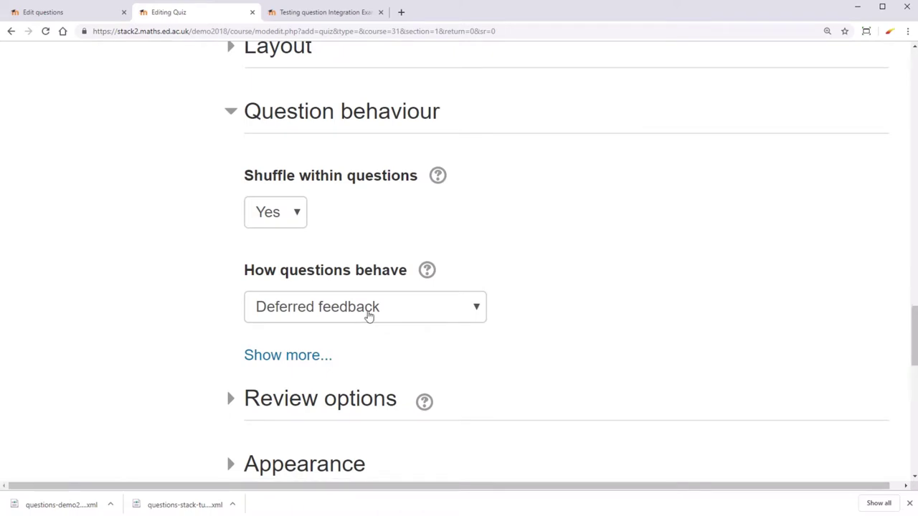
left_click(369, 316)
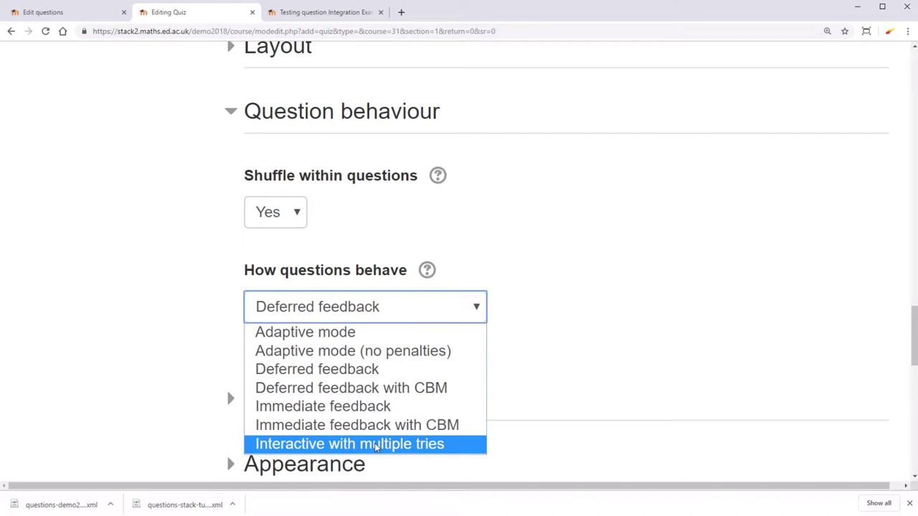
left_click(122, 173)
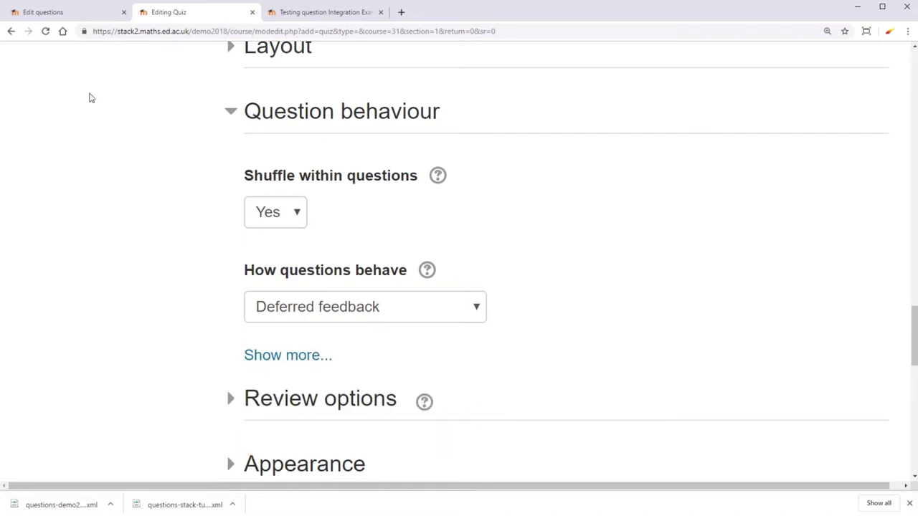
- Review the Integration Example question's Options settings, then return to the Editing Quiz tab
left_click(64, 21)
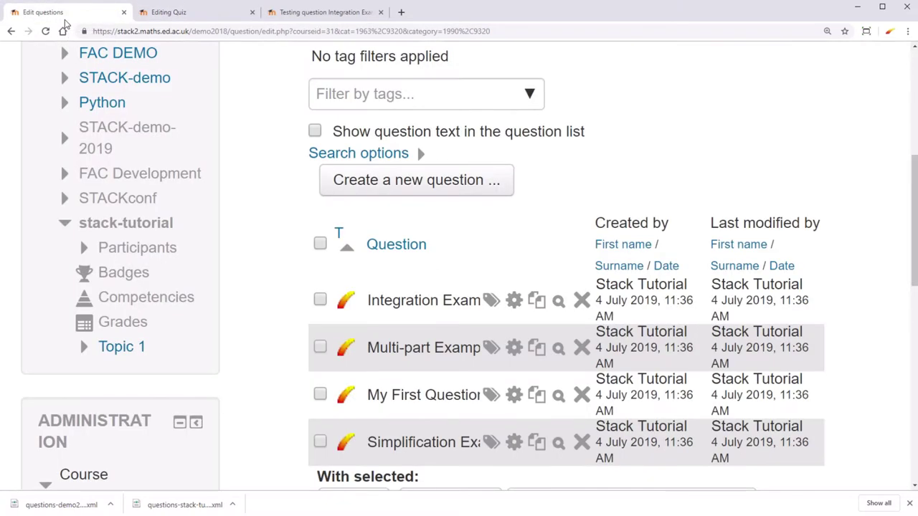
left_click(514, 302)
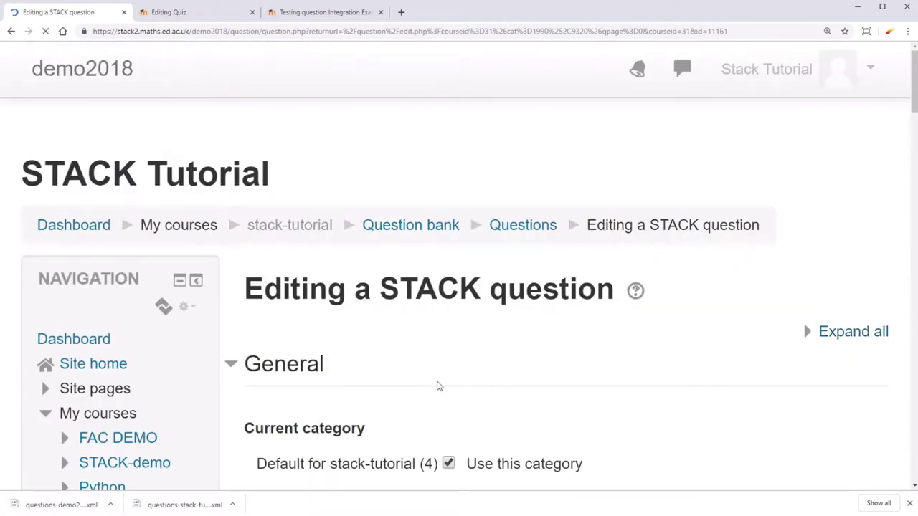
scroll(439, 385, "down", 20)
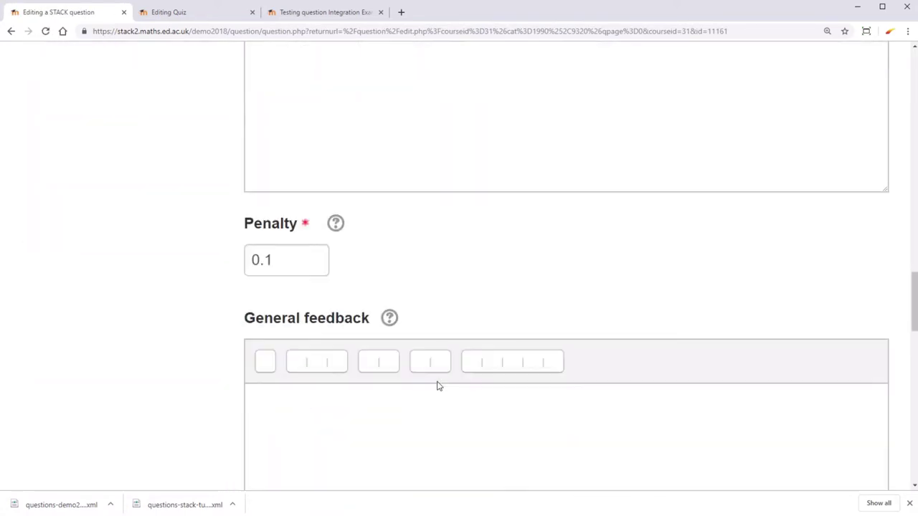
scroll(439, 386, "down", 10)
left_click(287, 235)
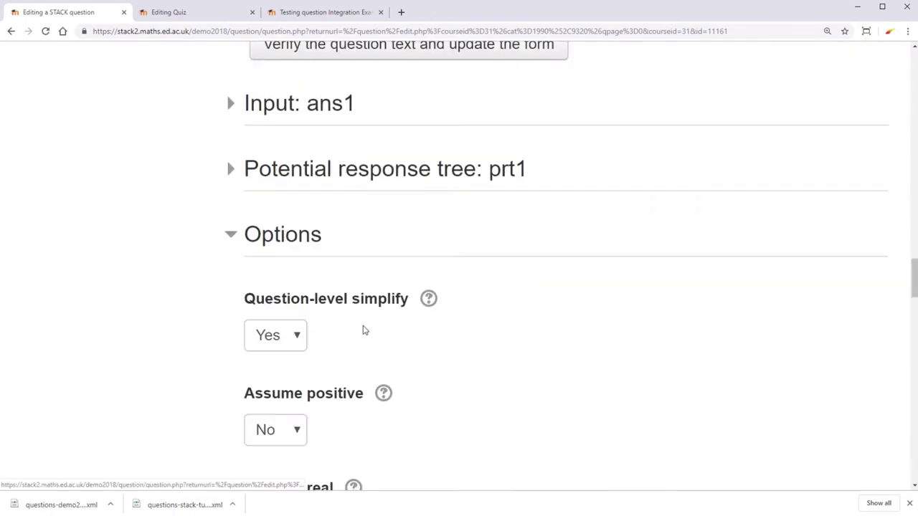
scroll(418, 421, "down", 20)
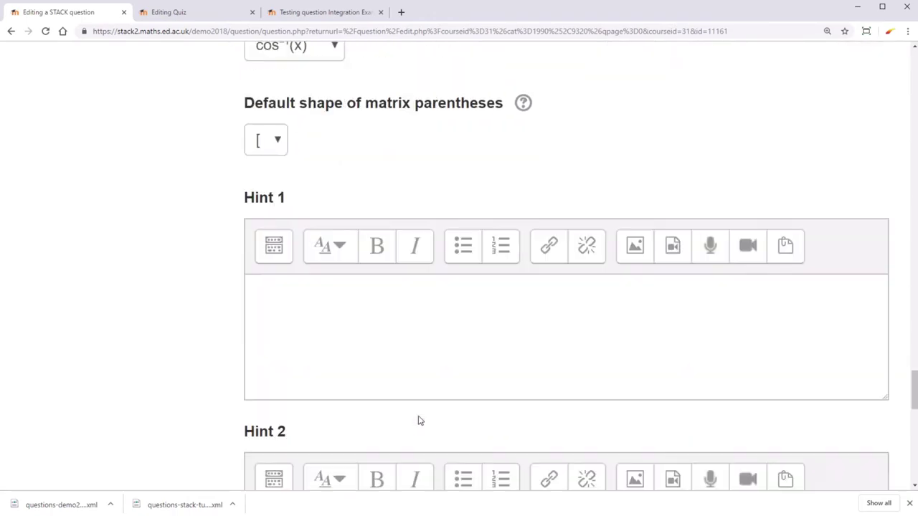
scroll(419, 421, "down", 2)
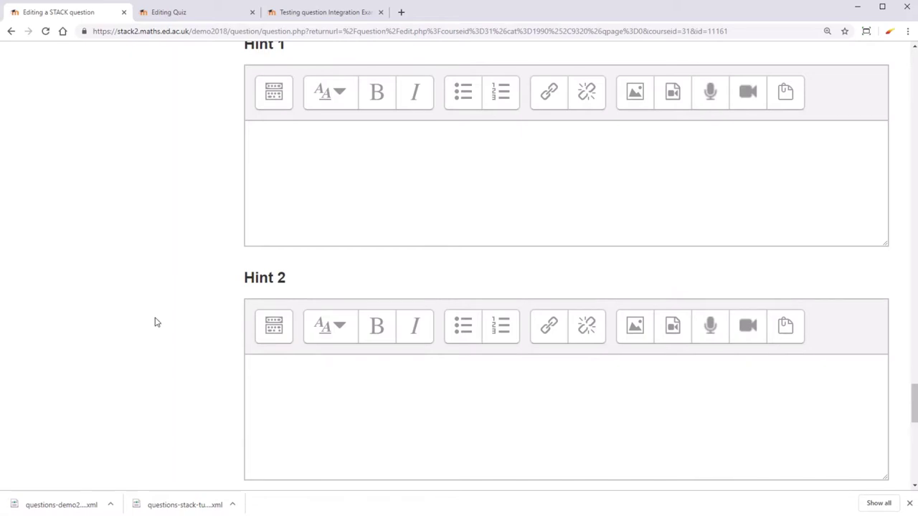
scroll(155, 323, "down", 1)
scroll(219, 394, "up", 1)
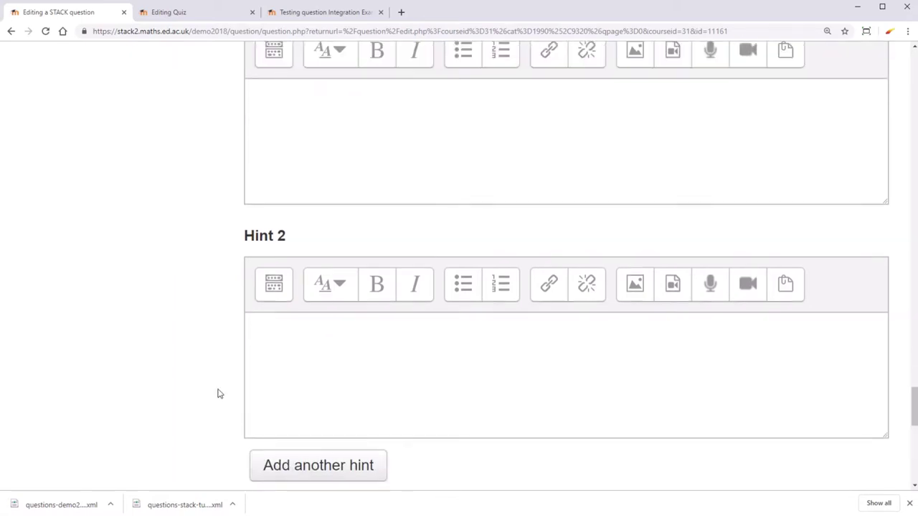
scroll(219, 394, "up", 1)
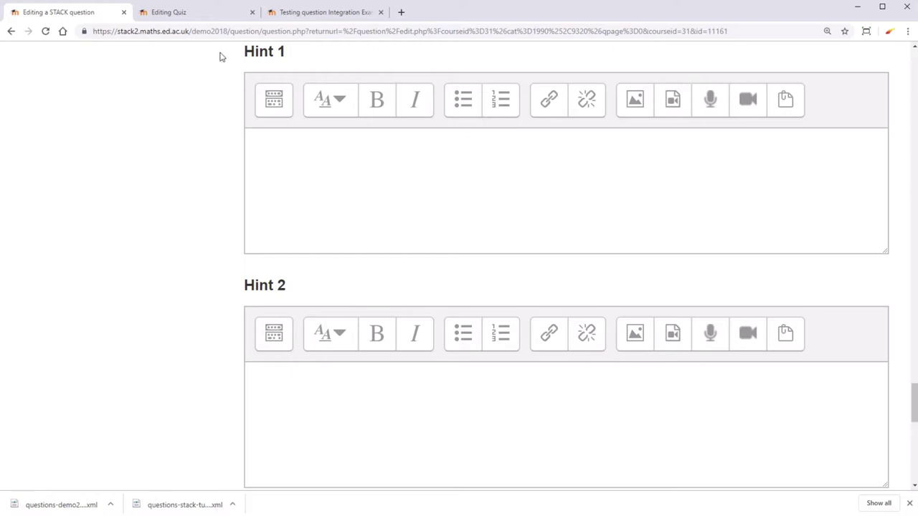
left_click(217, 21)
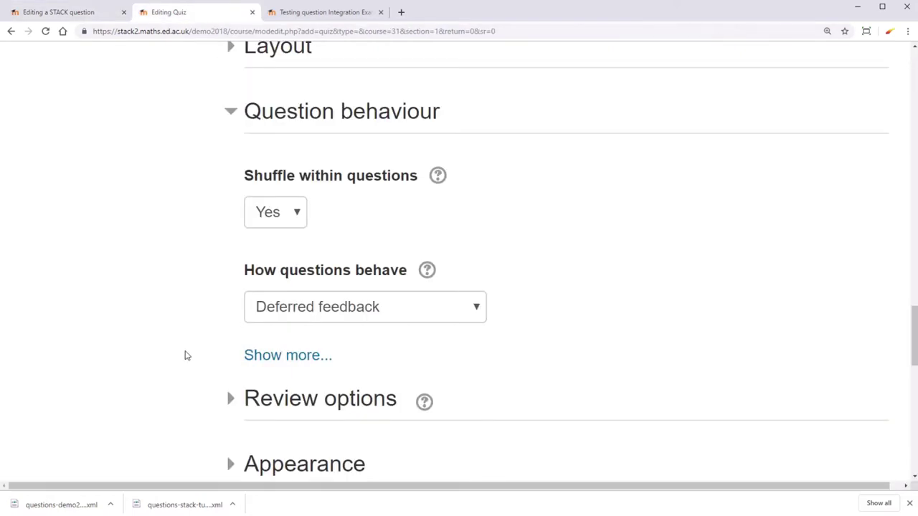
- Expand Review options to show the during, after and closed-quiz checkboxes
scroll(185, 354, "down", 1)
left_click(270, 364)
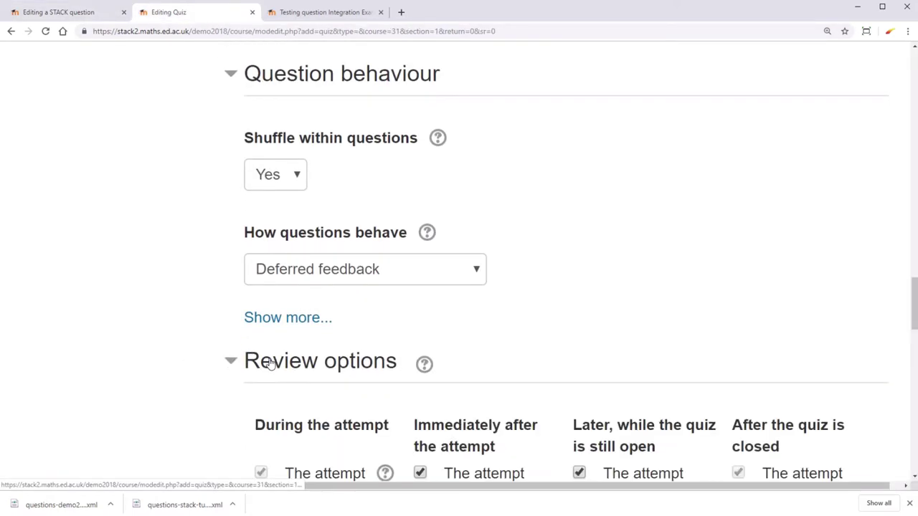
scroll(201, 373, "down", 3)
scroll(201, 377, "down", 2)
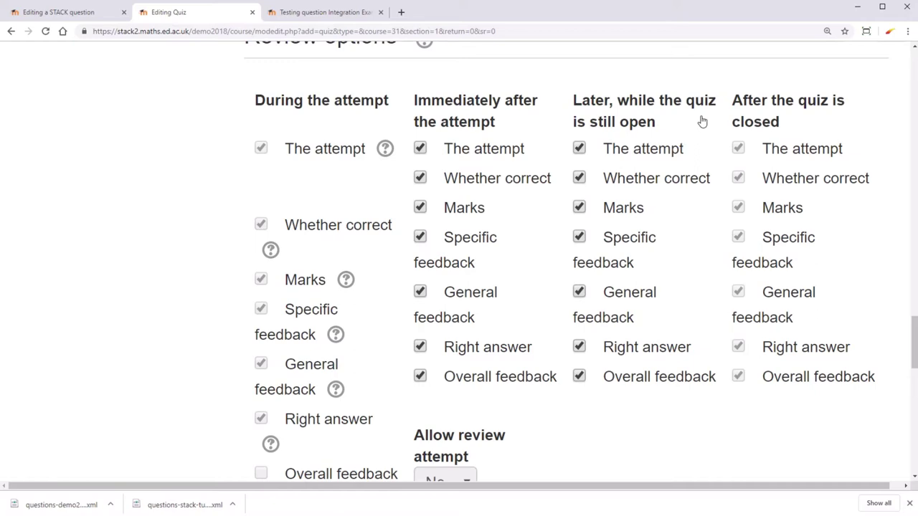
scroll(703, 122, "down", 5)
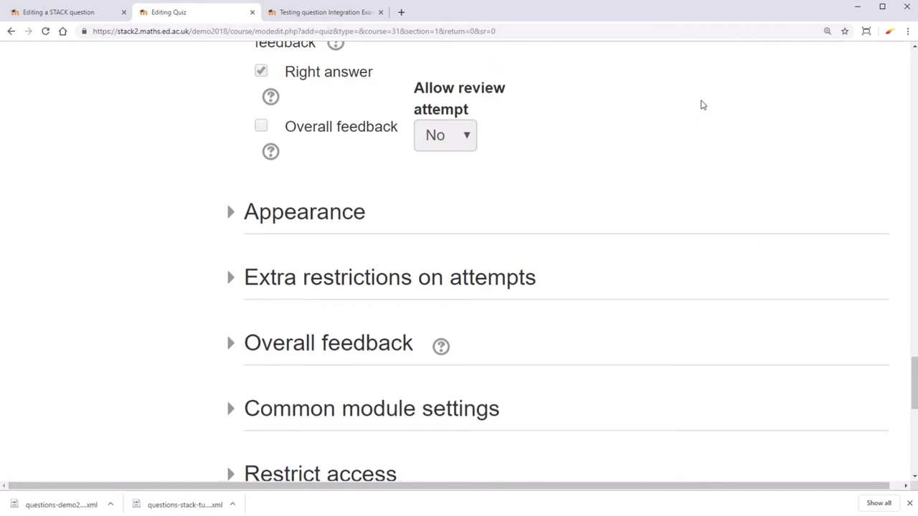
- Save My first quiz and return to the course page
scroll(702, 105, "down", 5)
scroll(702, 105, "down", 1)
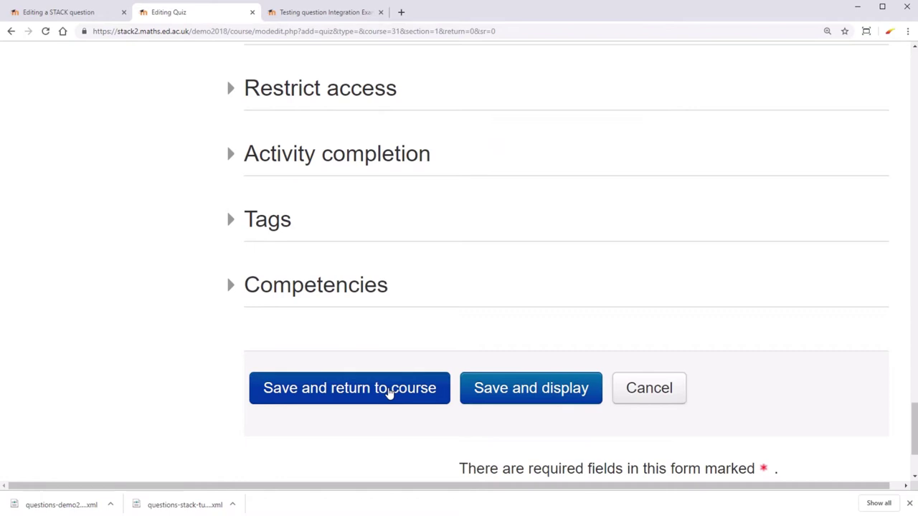
left_click(389, 393)
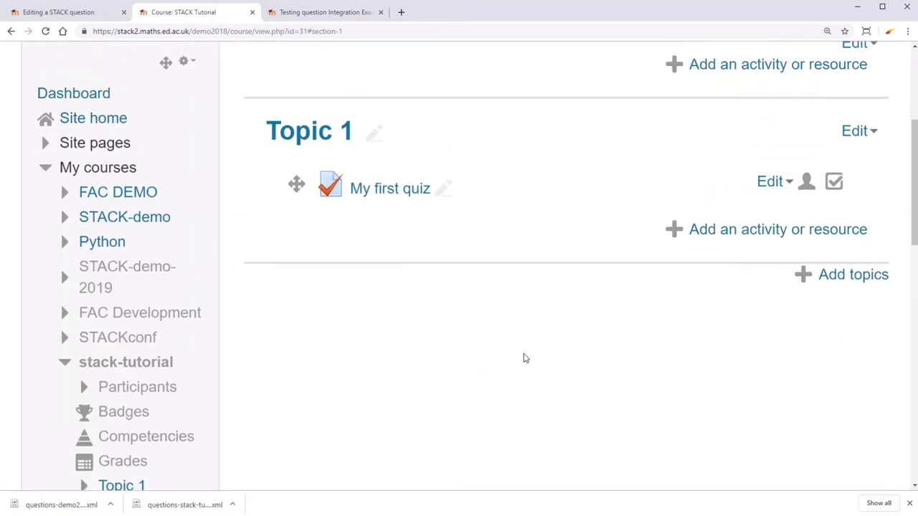
- Keep the name My first quiz unchanged and open the quiz's own page
left_click(442, 205)
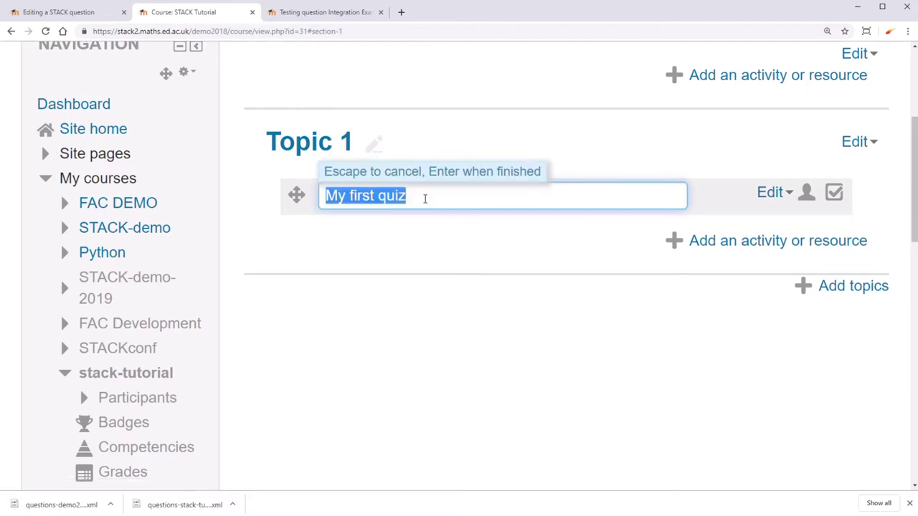
key("Return")
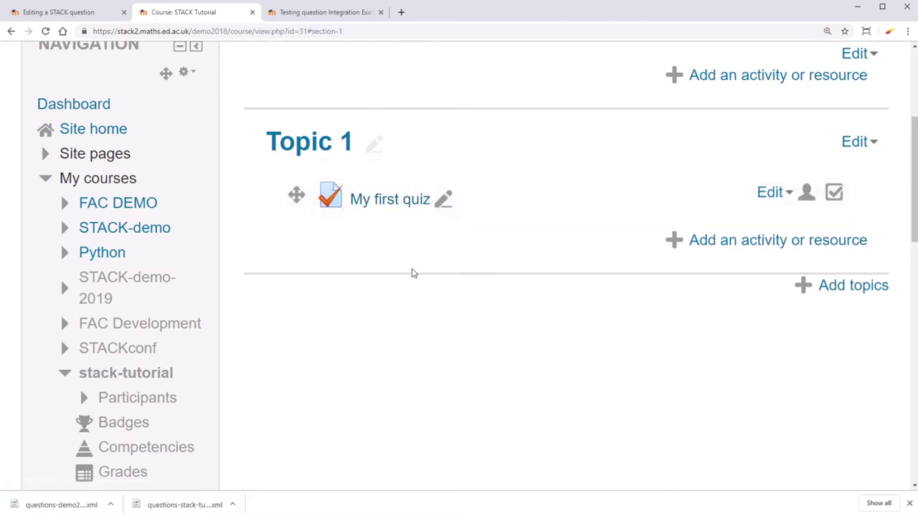
left_click(770, 192)
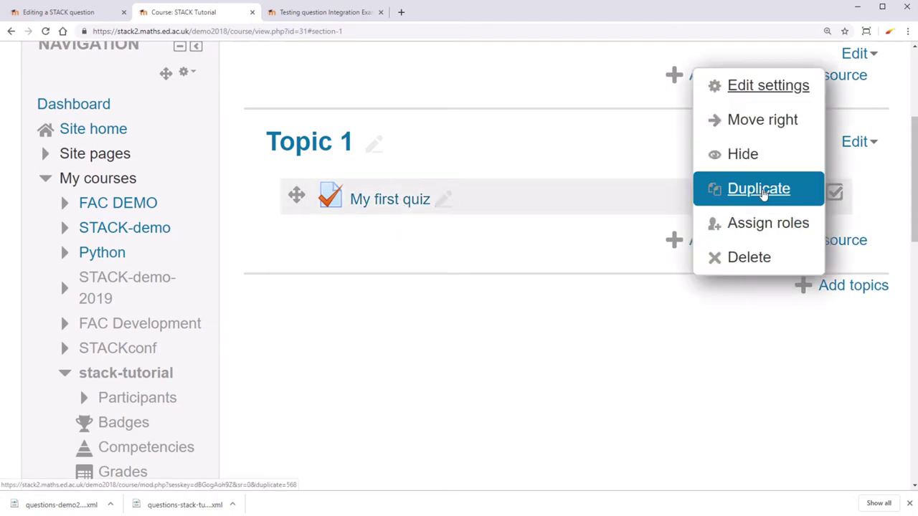
left_click(389, 201)
- Open My first quiz's editing page and begin adding a new question
scroll(511, 364, "down", 1)
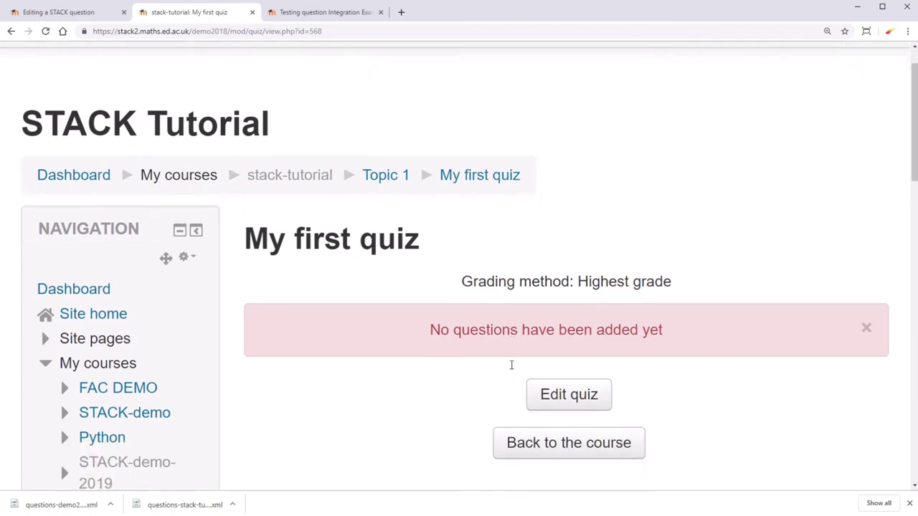
left_click(573, 403)
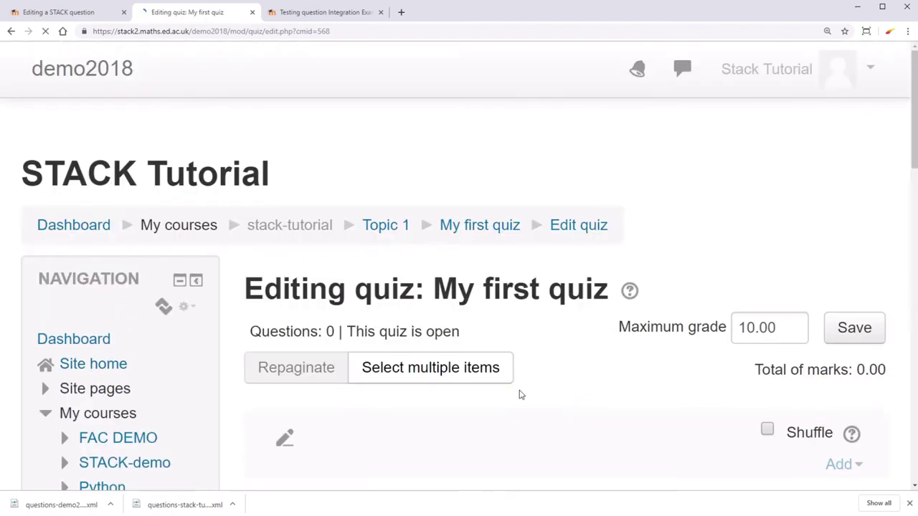
scroll(509, 402, "down", 3)
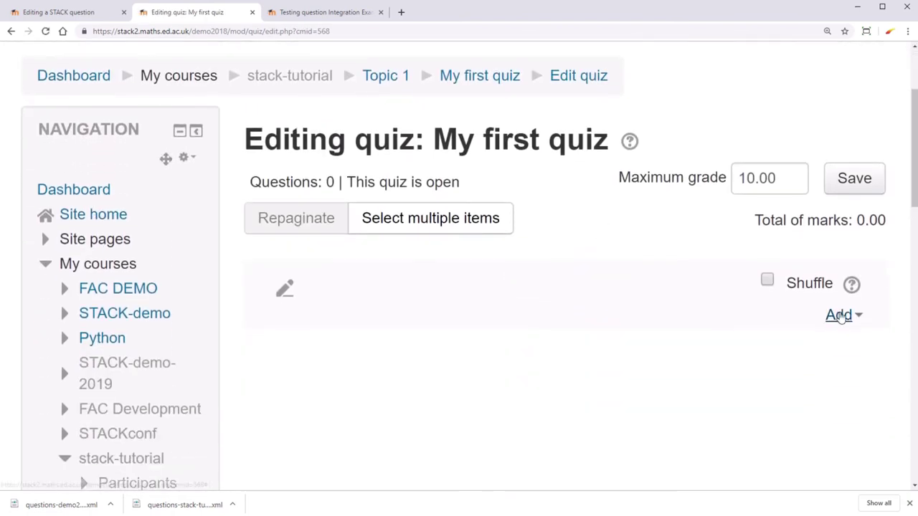
left_click(838, 314)
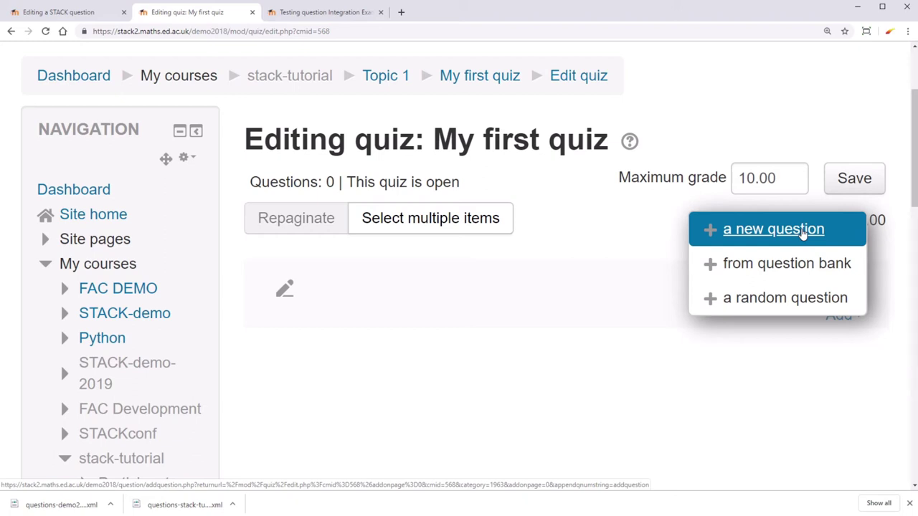
left_click(803, 232)
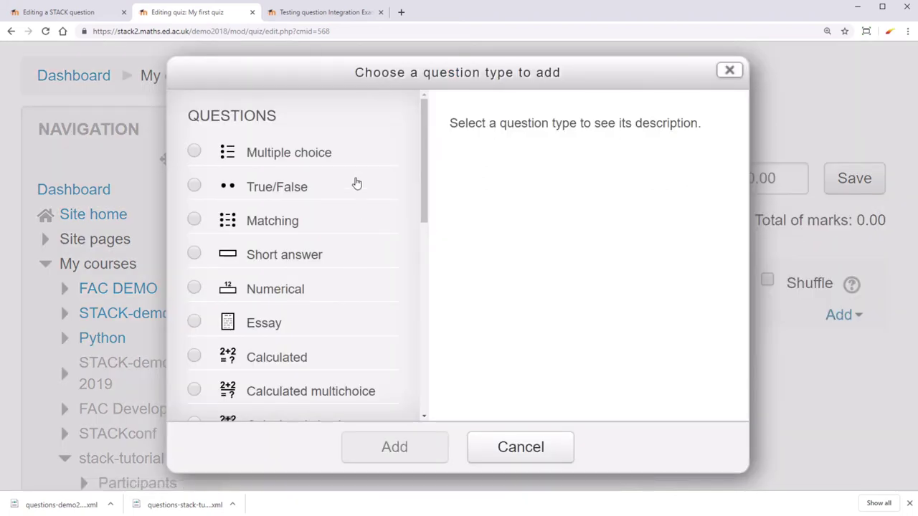
- Browse the question types and pick STACK
scroll(357, 184, "down", 10)
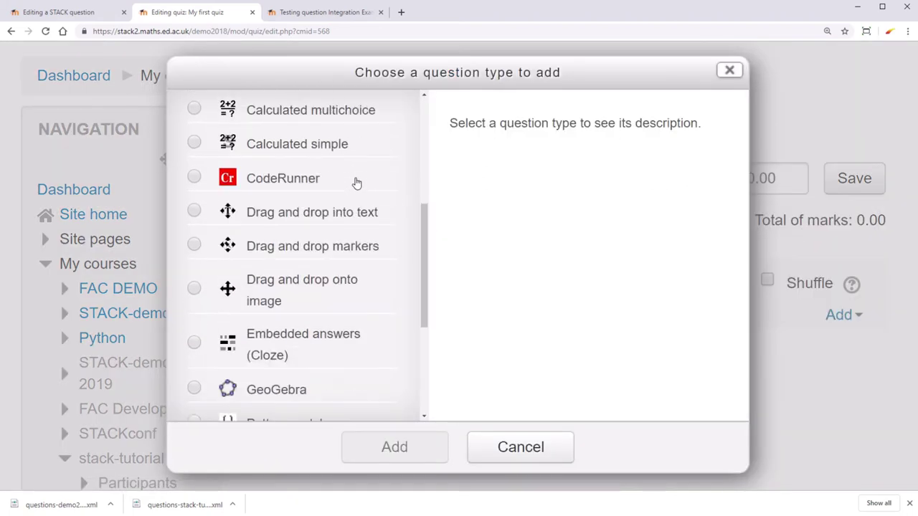
scroll(356, 184, "up", 5)
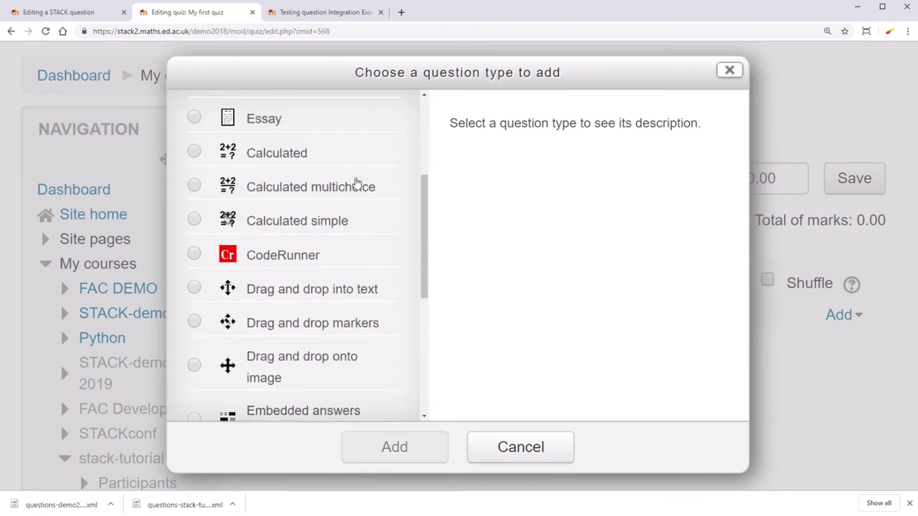
scroll(357, 183, "down", 5)
scroll(357, 184, "down", 1)
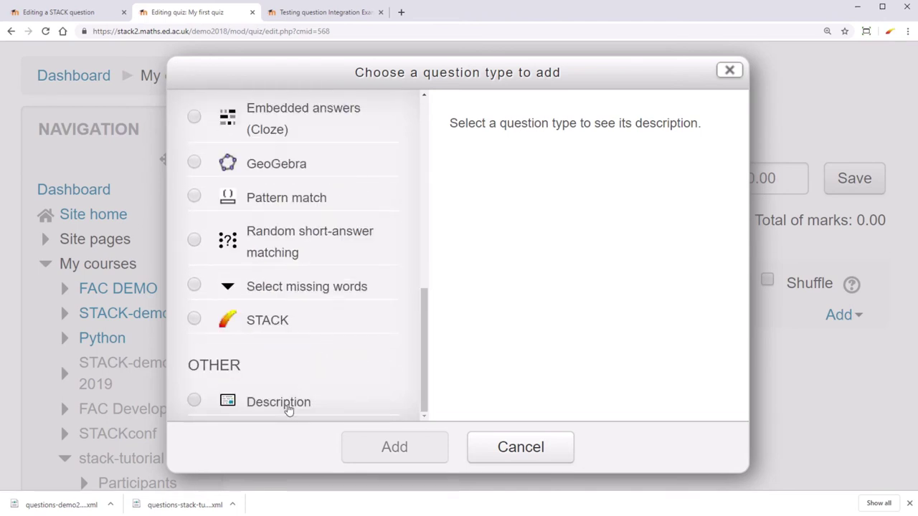
left_click(287, 404)
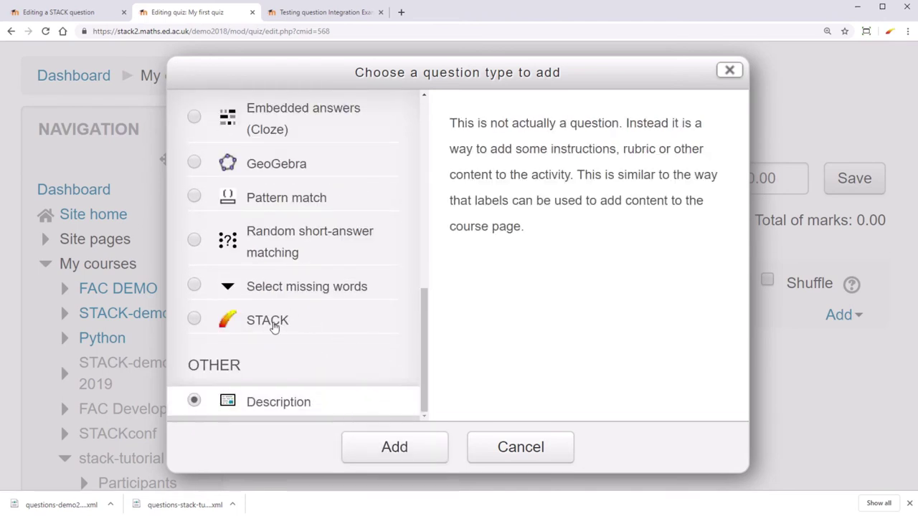
left_click(272, 323)
- Cancel the question type chooser and add questions from the question bank instead
left_click(508, 447)
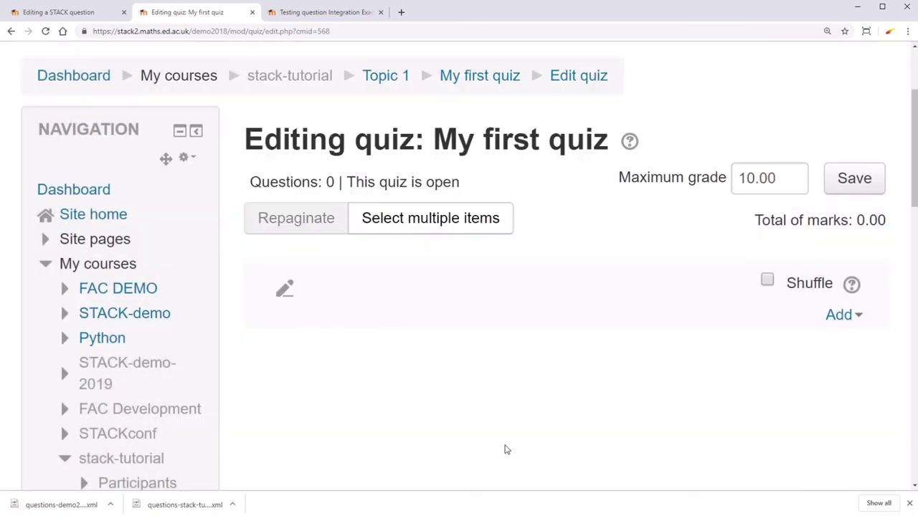
left_click(840, 323)
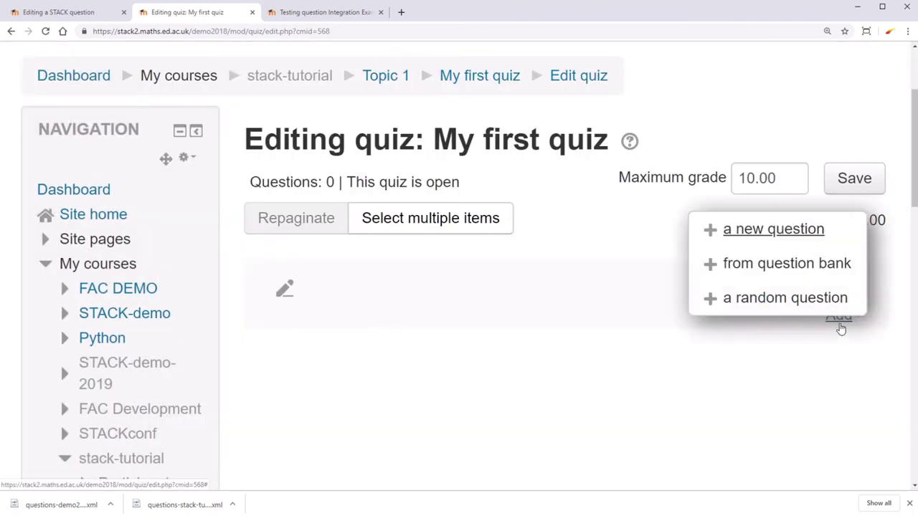
left_click(779, 267)
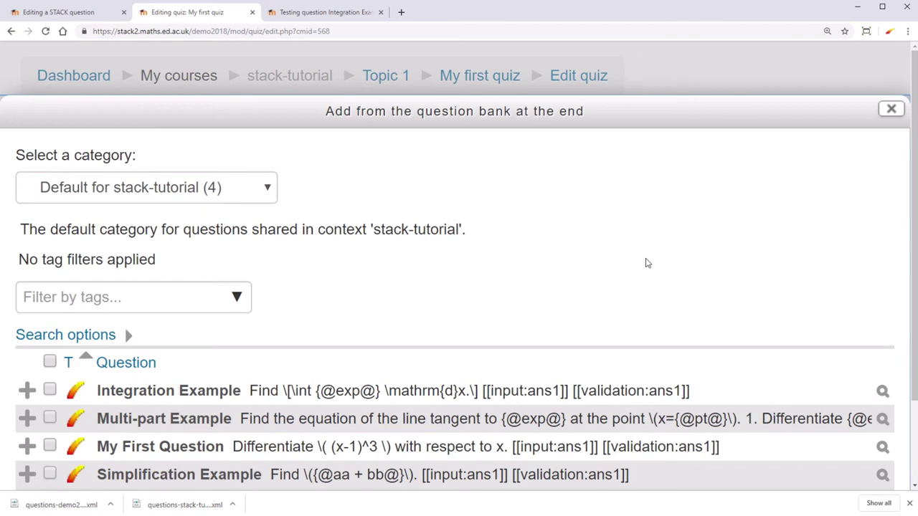
scroll(645, 263, "down", 1)
- Add Integration Example, Multi-part Example, My First Question and Simplification Example to the quiz
left_click(49, 329)
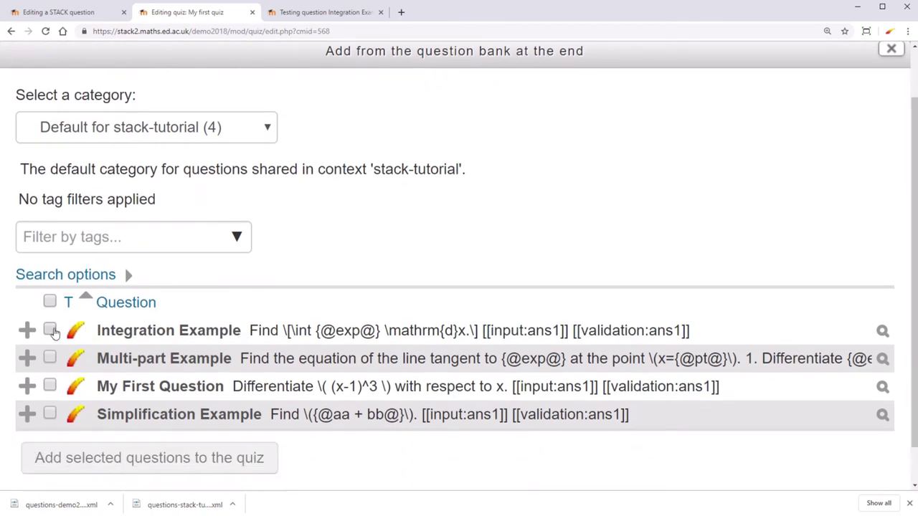
left_click(50, 358)
left_click(50, 386)
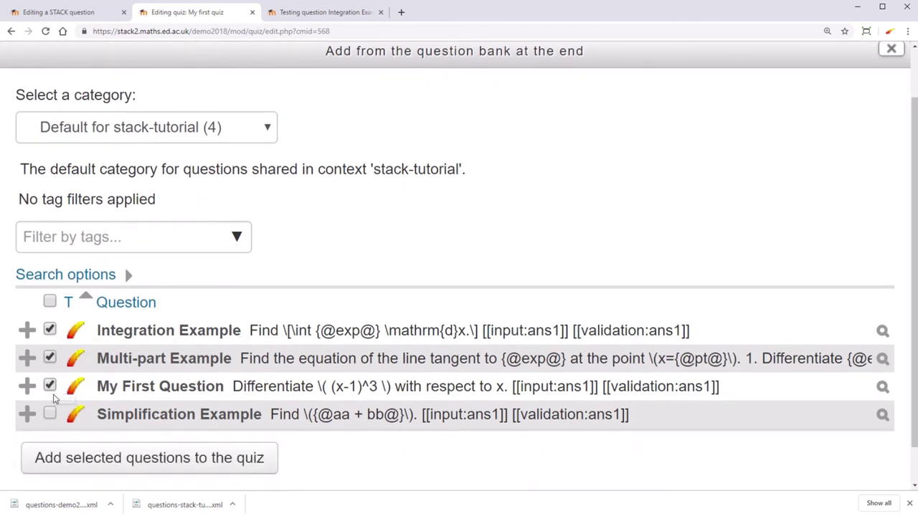
left_click(49, 415)
scroll(463, 414, "down", 1)
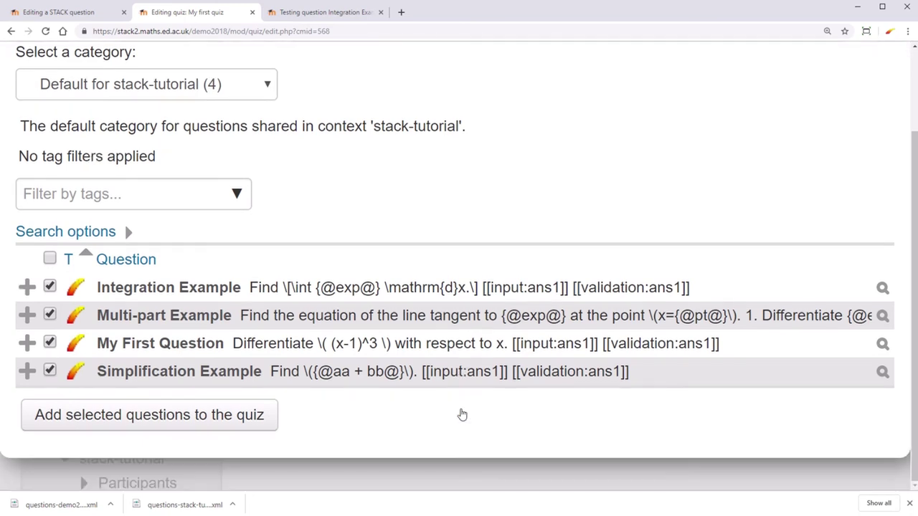
left_click(244, 414)
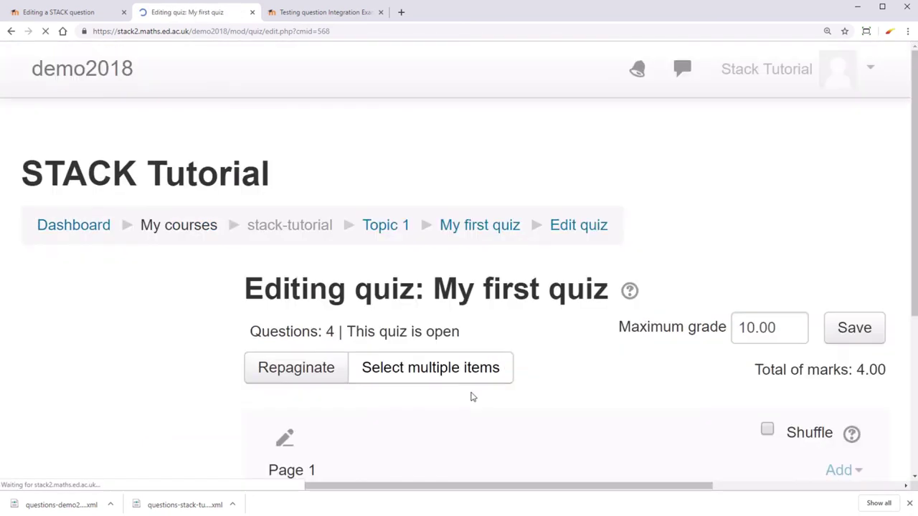
scroll(548, 416, "down", 2)
scroll(549, 416, "down", 3)
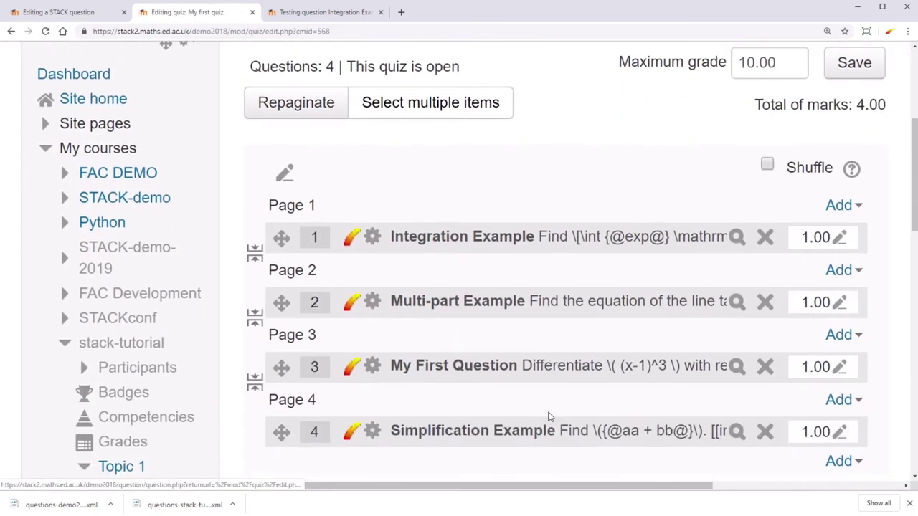